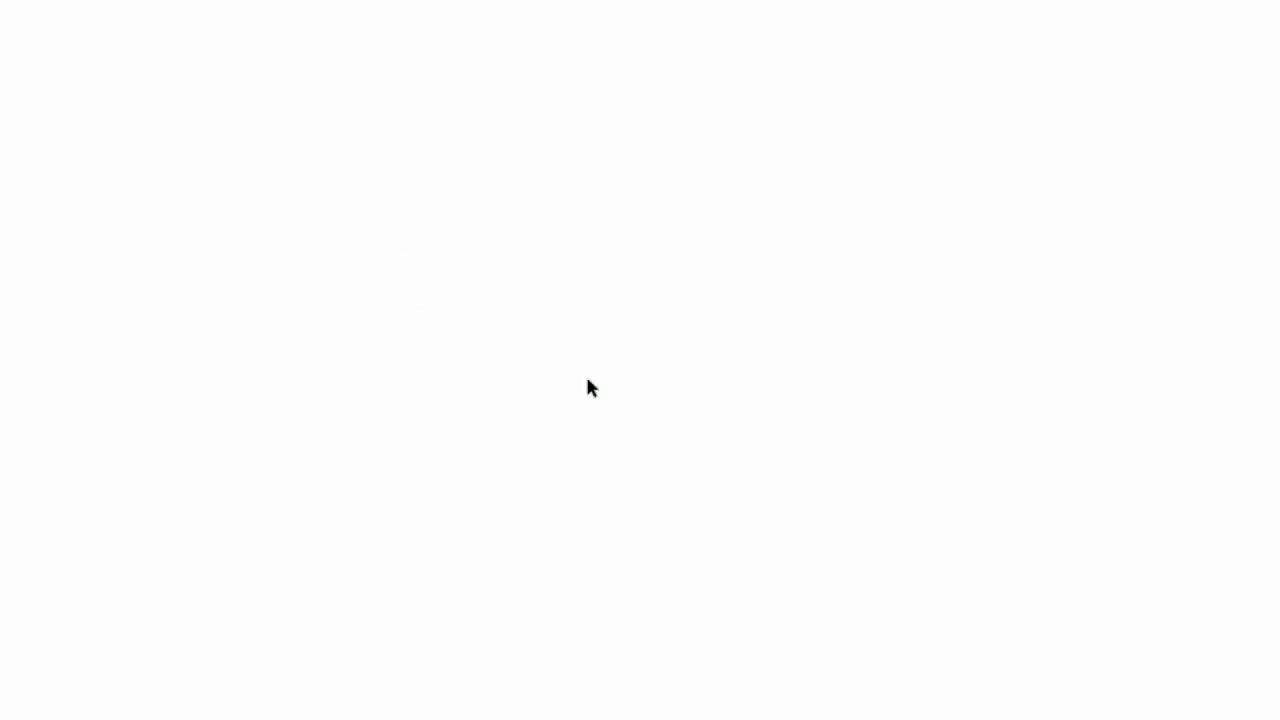
Start the Pen path at the right ear tip and curve it along the ear into the head.
{"action": "left_click", "coordinate": [1018, 175]}
{"action": "left_click_drag", "start_coordinate": [858, 123], "coordinate": [792, 48]}
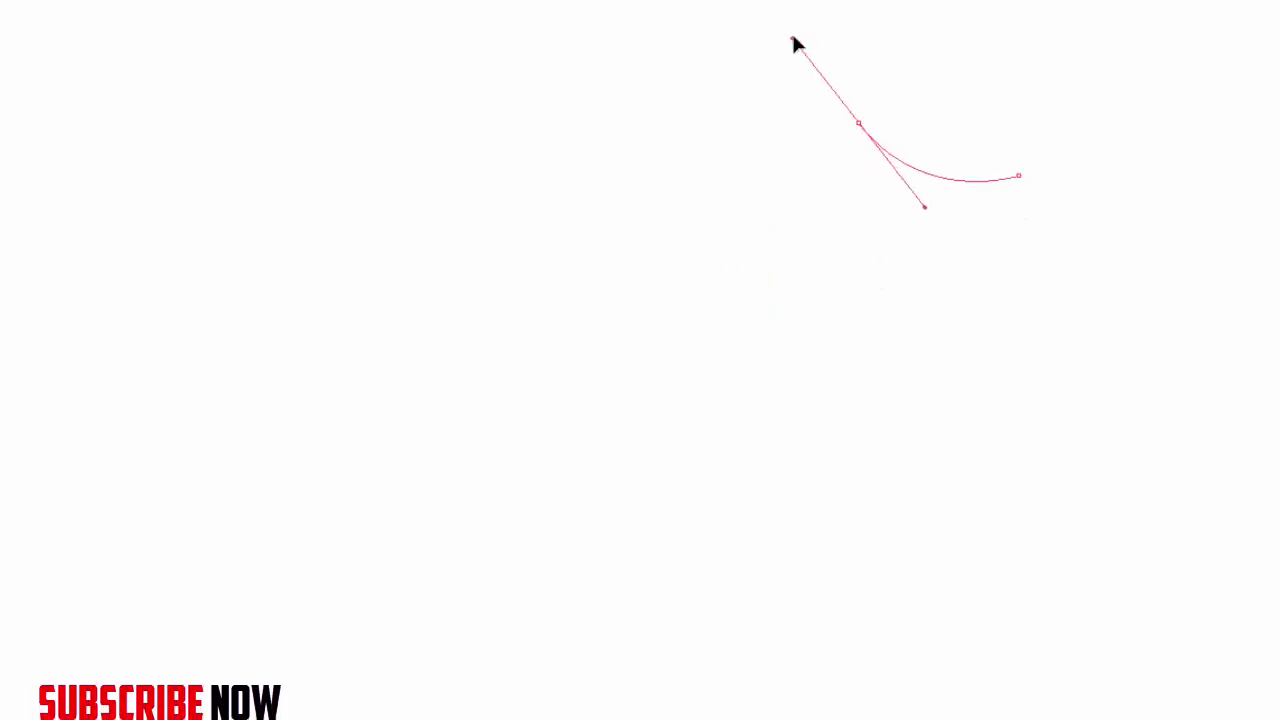
{"action": "left_click", "coordinate": [858, 123]}
{"action": "mouse_move", "coordinate": [727, 97]}
{"action": "left_mouse_down"}
{"action": "mouse_move", "coordinate": [680, 113]}
{"action": "mouse_move", "coordinate": [758, 177]}
{"action": "mouse_move", "coordinate": [674, 129]}
{"action": "mouse_move", "coordinate": [700, 180]}
{"action": "mouse_move", "coordinate": [697, 220]}
{"action": "left_mouse_up"}
{"action": "key", "text": "ctrl+z"}
{"action": "left_click", "coordinate": [697, 169]}
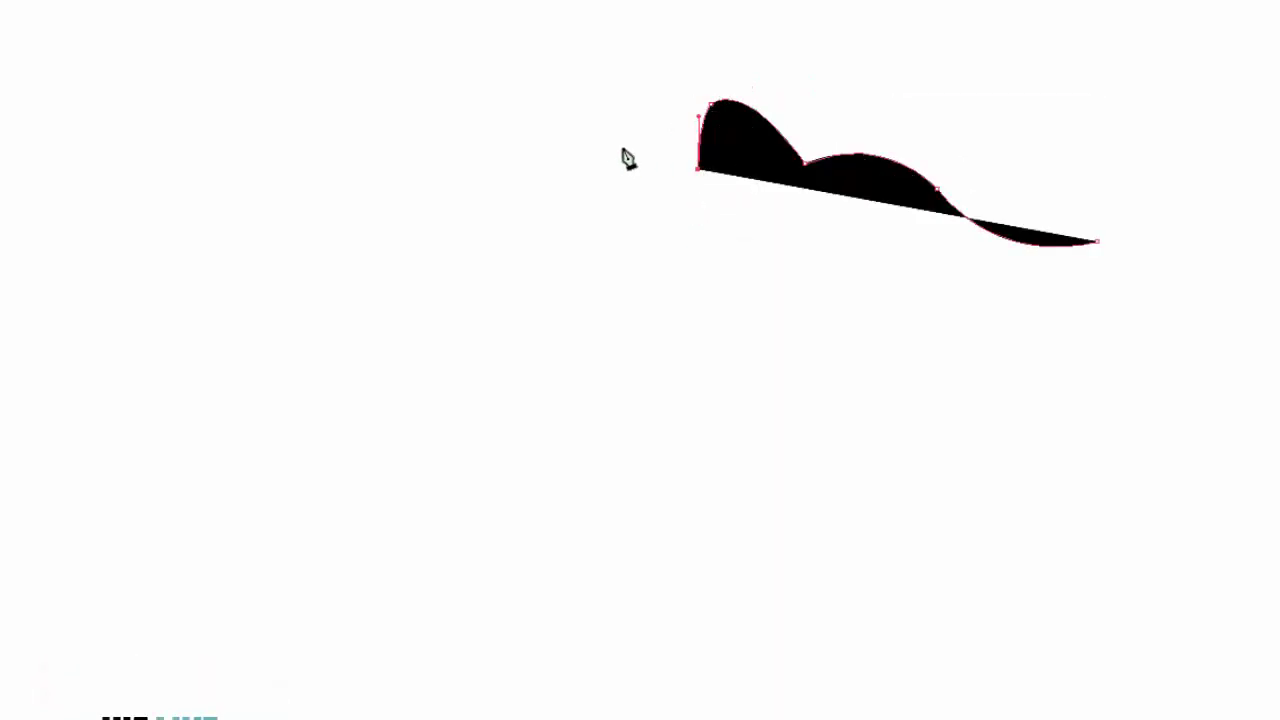
Continue the path over the head bump and out to a cornered left ear tip.
{"action": "mouse_move", "coordinate": [621, 148]}
{"action": "left_mouse_down"}
{"action": "mouse_move", "coordinate": [583, 154]}
{"action": "mouse_move", "coordinate": [504, 207]}
{"action": "left_mouse_up"}
{"action": "left_click", "coordinate": [469, 189]}
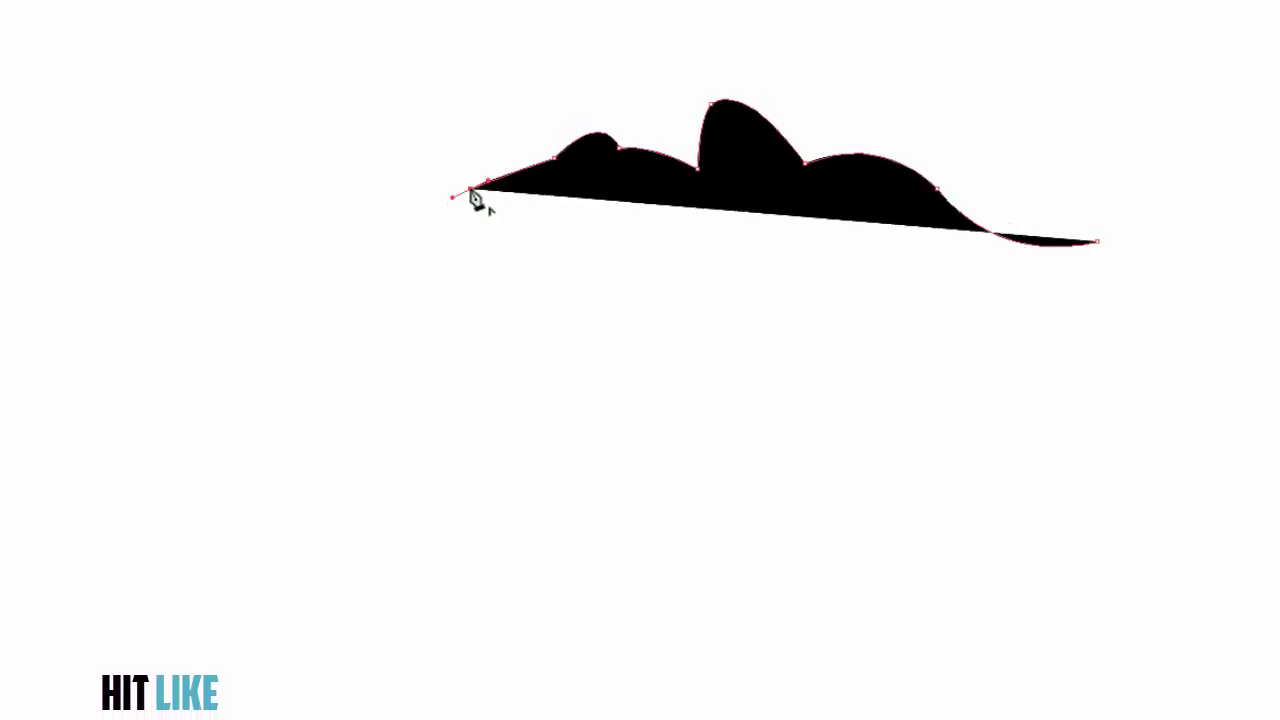
{"action": "left_click_drag", "start_coordinate": [340, 186], "coordinate": [229, 154]}
{"action": "left_click", "coordinate": [340, 186]}
{"action": "left_click_drag", "start_coordinate": [326, 208], "coordinate": [344, 244]}
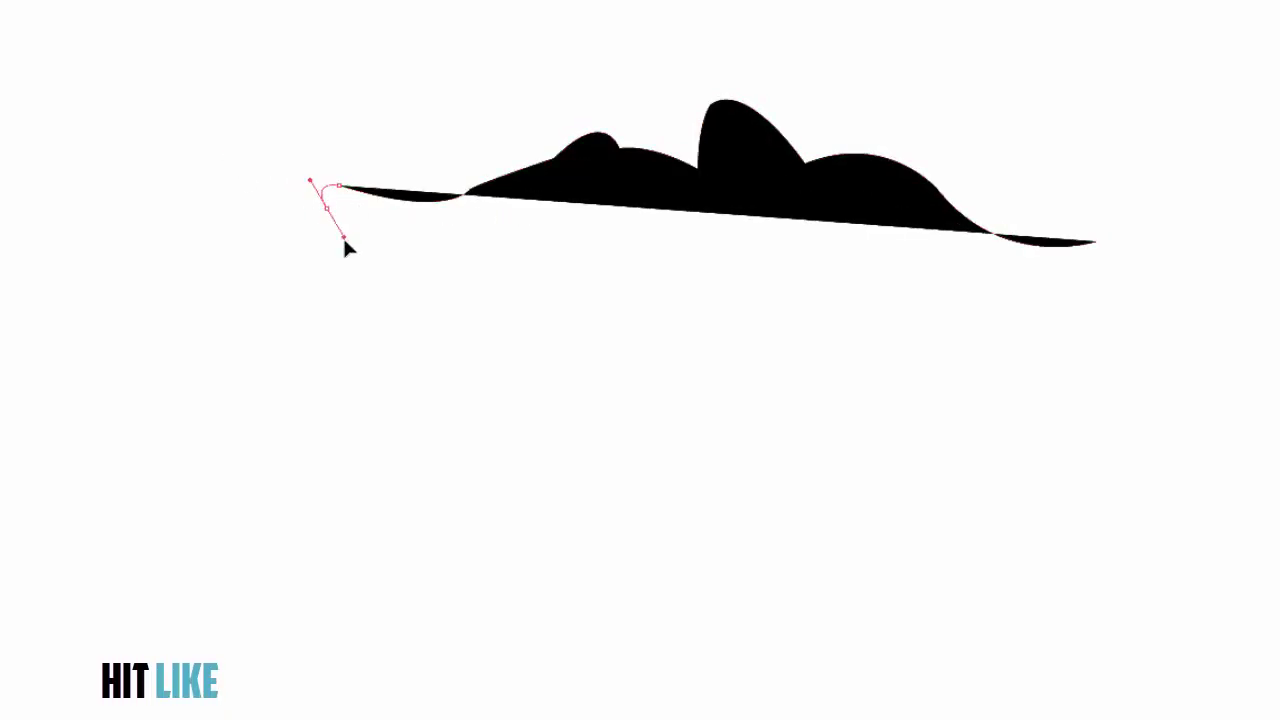
{"action": "left_click", "coordinate": [327, 208]}
Extend the outline down the creature's upper left side with corner anchors.
{"action": "left_click_drag", "start_coordinate": [485, 290], "coordinate": [600, 323]}
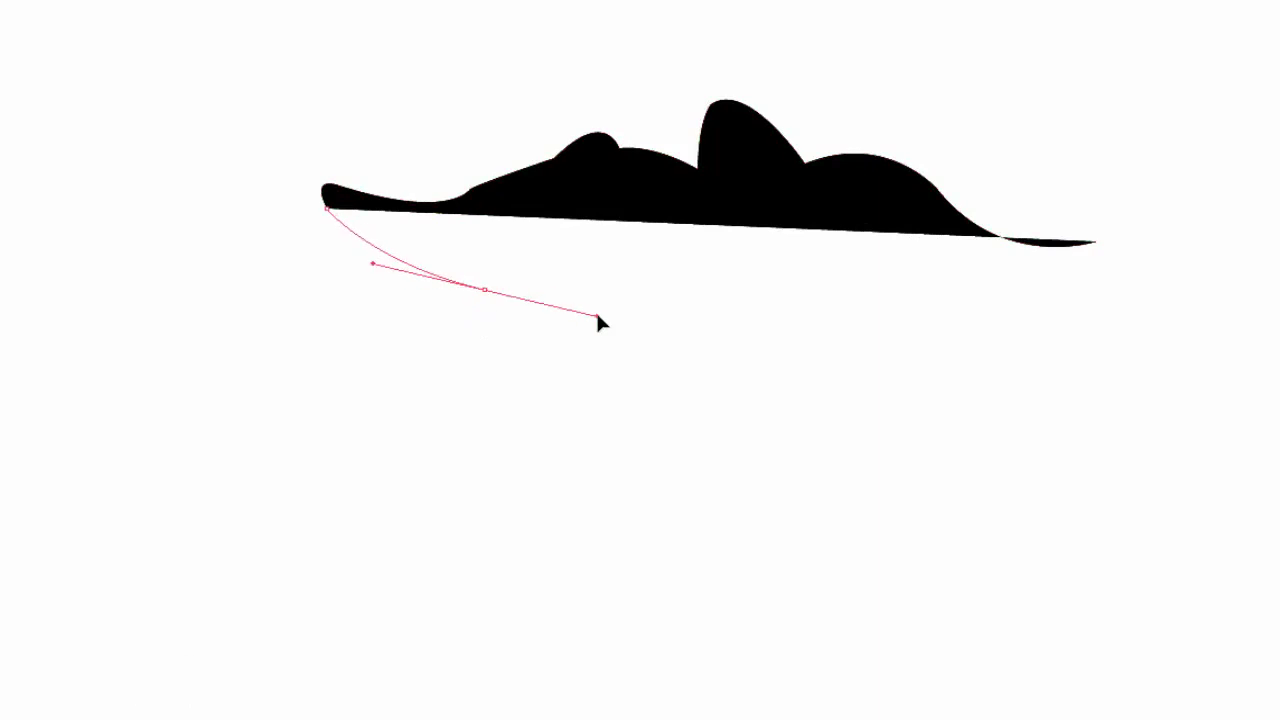
{"action": "scroll", "coordinate": [420, 418], "scroll_direction": "down", "scroll_amount": 3}
{"action": "left_click_drag", "start_coordinate": [463, 382], "coordinate": [477, 529]}
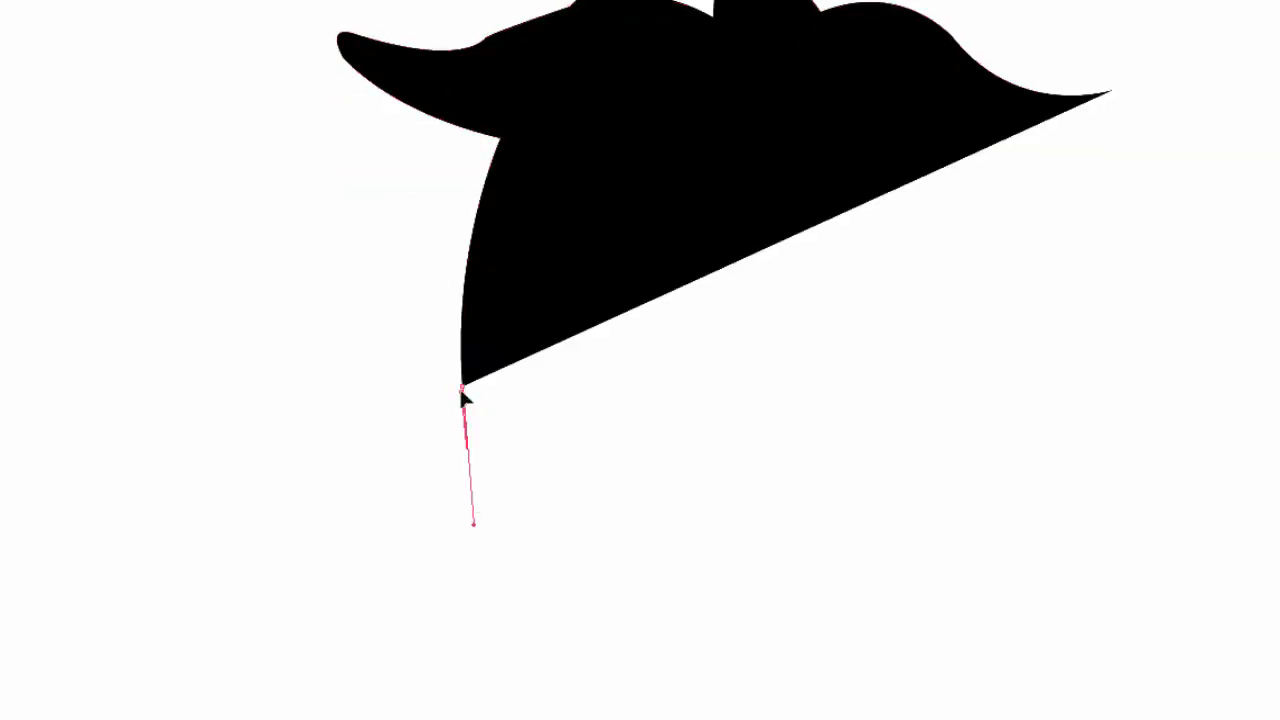
{"action": "left_click", "coordinate": [462, 384]}
{"action": "scroll", "coordinate": [400, 450], "scroll_direction": "down", "scroll_amount": 3}
{"action": "left_click_drag", "start_coordinate": [437, 457], "coordinate": [437, 623]}
{"action": "left_click", "coordinate": [437, 455]}
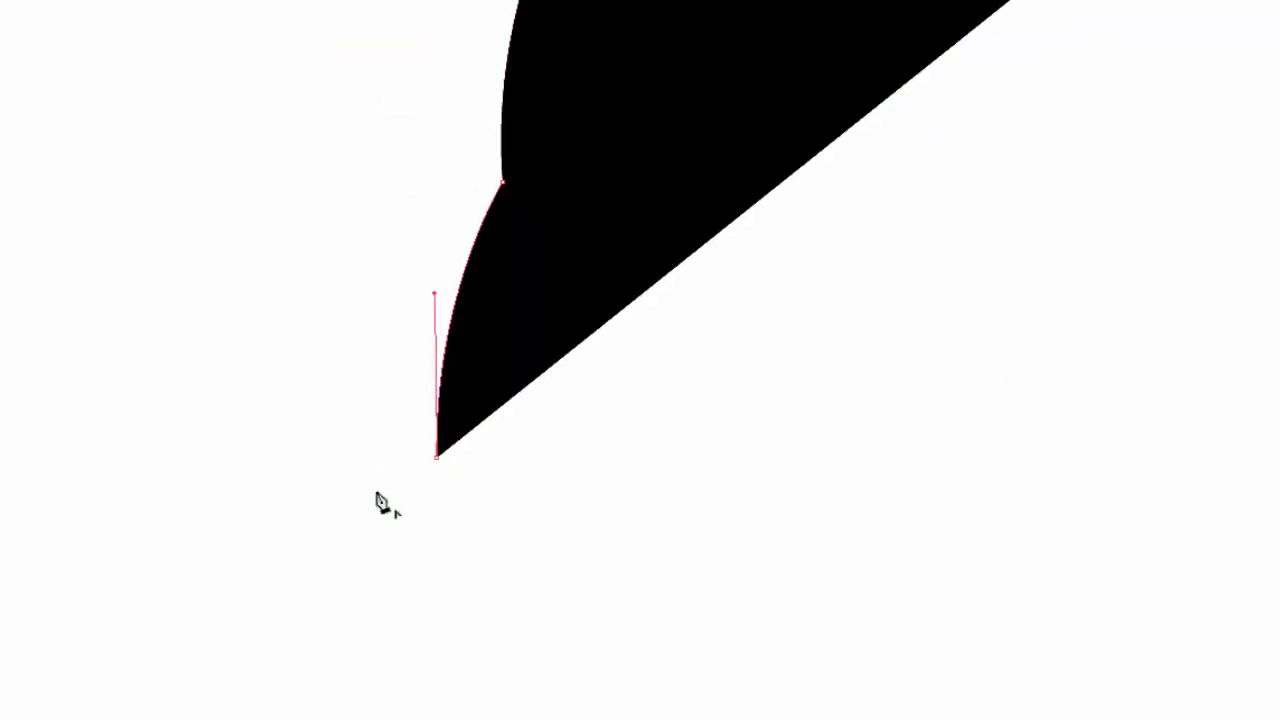
Curve the left side further down toward the belly.
{"action": "scroll", "coordinate": [380, 503], "scroll_direction": "down", "scroll_amount": 4}
{"action": "left_click_drag", "start_coordinate": [430, 310], "coordinate": [494, 387]}
{"action": "left_click", "coordinate": [430, 310]}
{"action": "scroll", "coordinate": [494, 543], "scroll_direction": "down", "scroll_amount": 3}
{"action": "scroll", "coordinate": [494, 543], "scroll_direction": "right", "scroll_amount": 2}
{"action": "left_click_drag", "start_coordinate": [490, 532], "coordinate": [675, 625]}
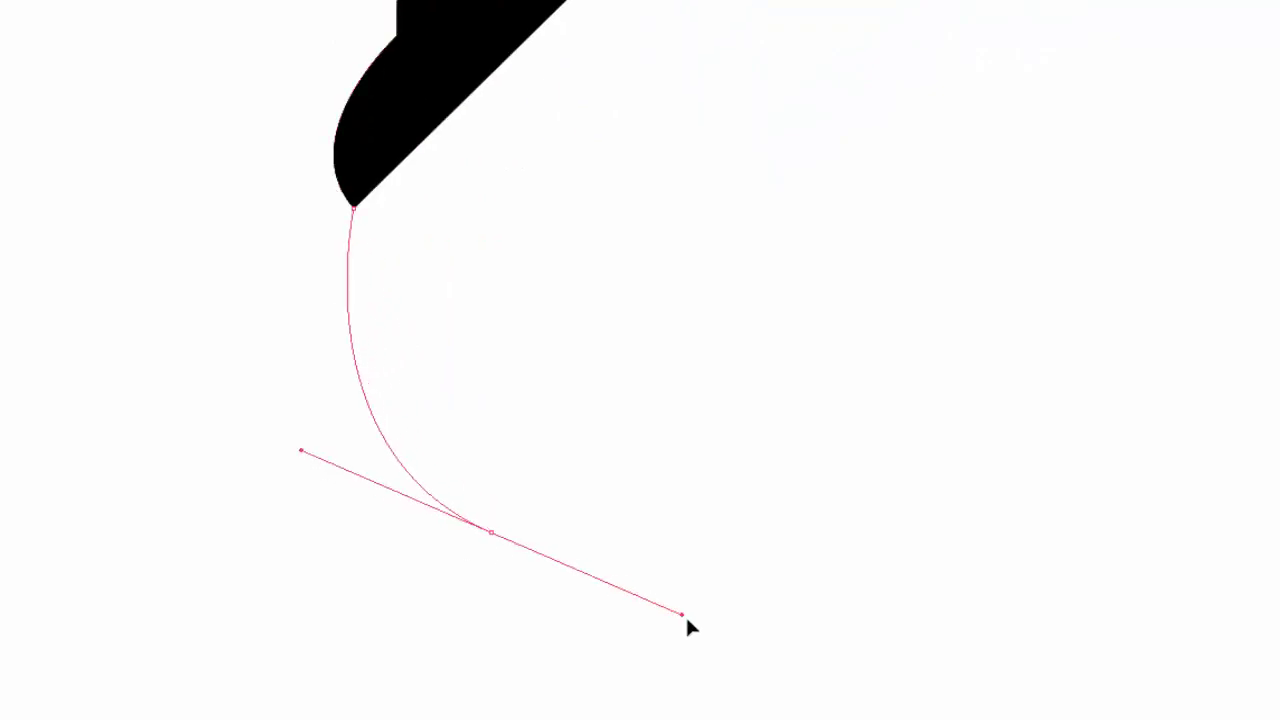
{"action": "left_click", "coordinate": [490, 532]}
{"action": "scroll", "coordinate": [440, 470], "scroll_direction": "down", "scroll_amount": 2}
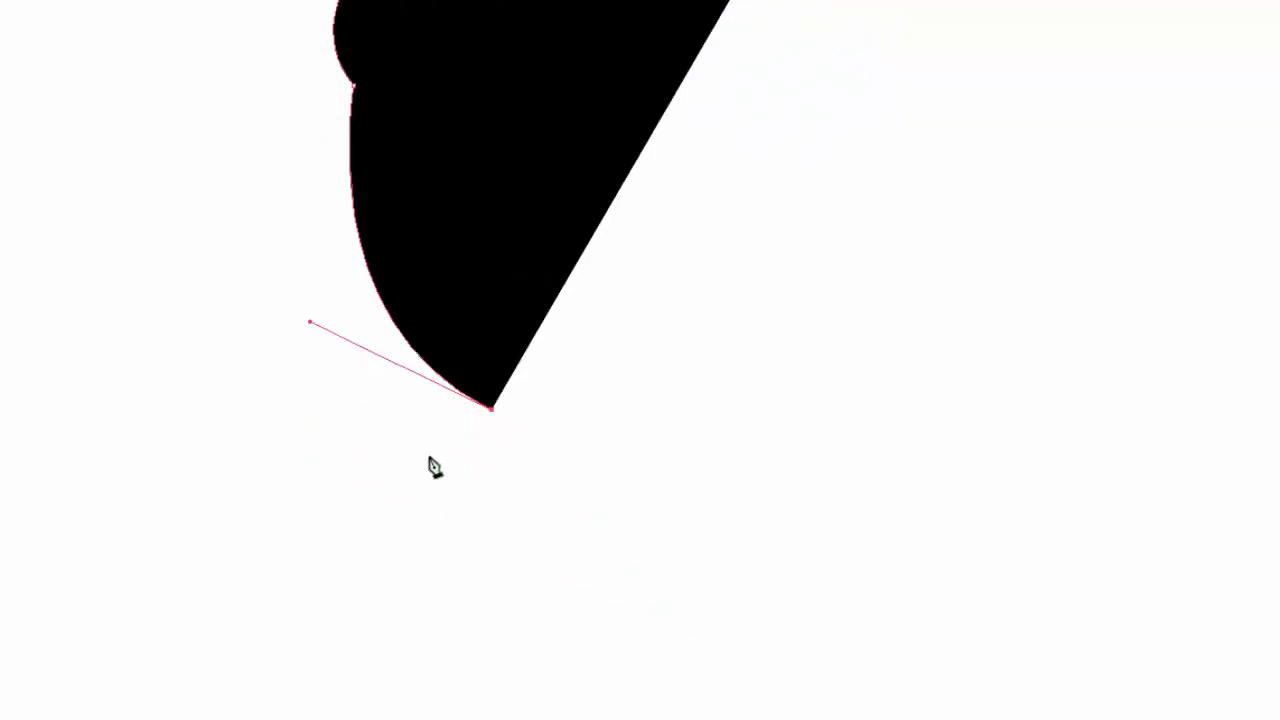
{"action": "left_click_drag", "start_coordinate": [428, 455], "coordinate": [438, 498]}
Trace the first foot's two rounded toes with cornered tips.
{"action": "left_click", "coordinate": [428, 455]}
{"action": "left_click_drag", "start_coordinate": [488, 440], "coordinate": [486, 443]}
{"action": "left_click", "coordinate": [488, 440]}
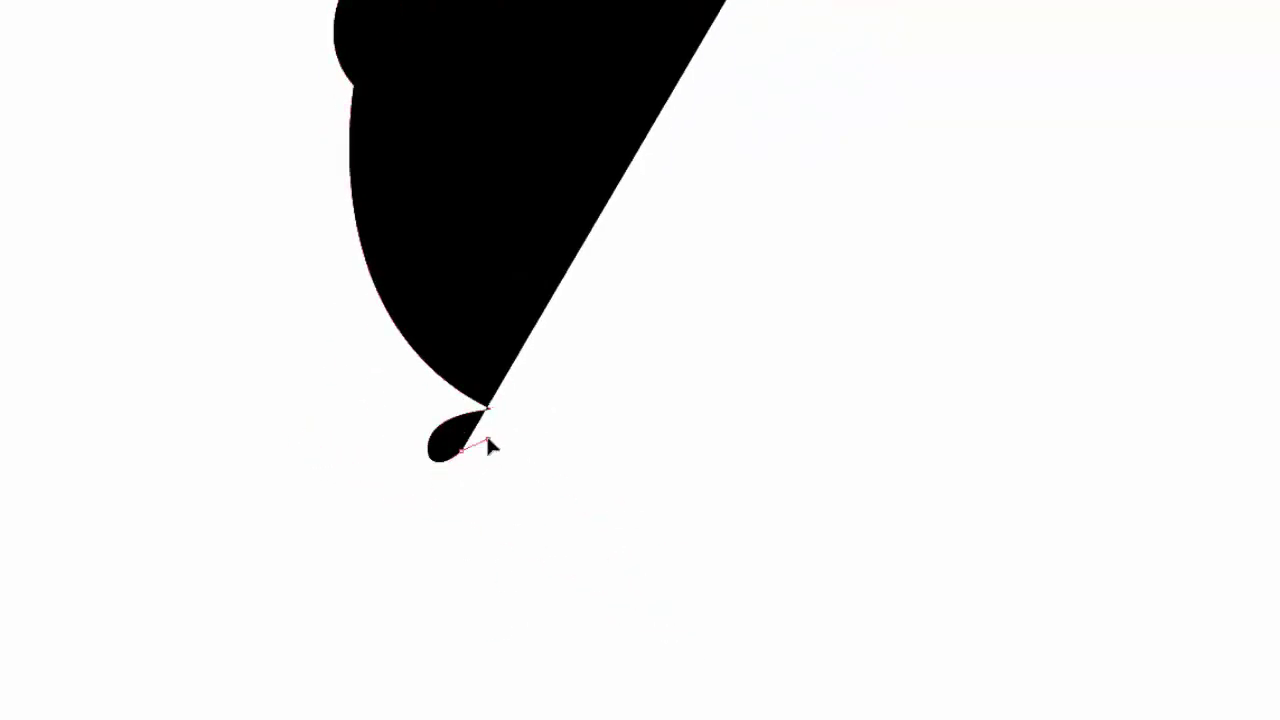
{"action": "mouse_move", "coordinate": [473, 507]}
{"action": "left_mouse_down"}
{"action": "mouse_move", "coordinate": [491, 531]}
{"action": "mouse_move", "coordinate": [552, 497]}
{"action": "left_mouse_up"}
{"action": "left_click", "coordinate": [473, 507]}
{"action": "left_click", "coordinate": [500, 483]}
{"action": "left_click", "coordinate": [527, 513]}
Switch to outline view and carry the path past the third toe along the belly.
{"action": "key", "text": "F7"}
{"action": "left_click", "coordinate": [1049, 409], "text": "ctrl"}
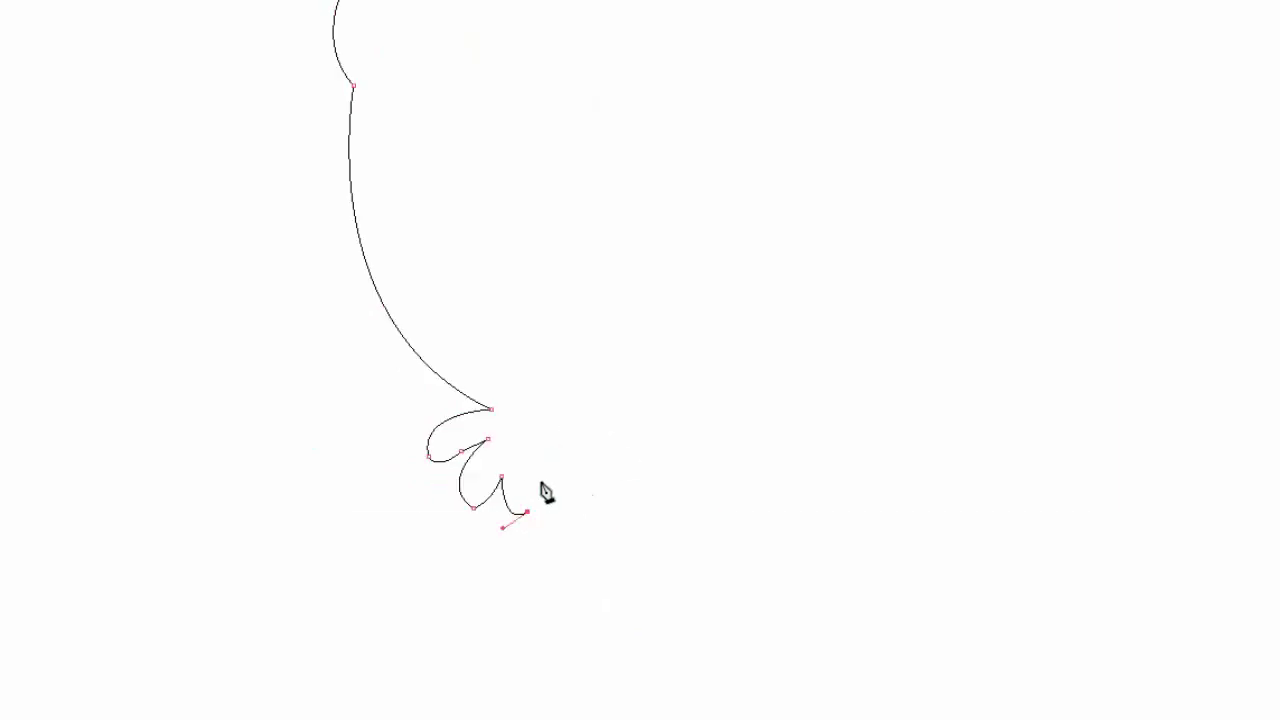
{"action": "left_click", "coordinate": [581, 431]}
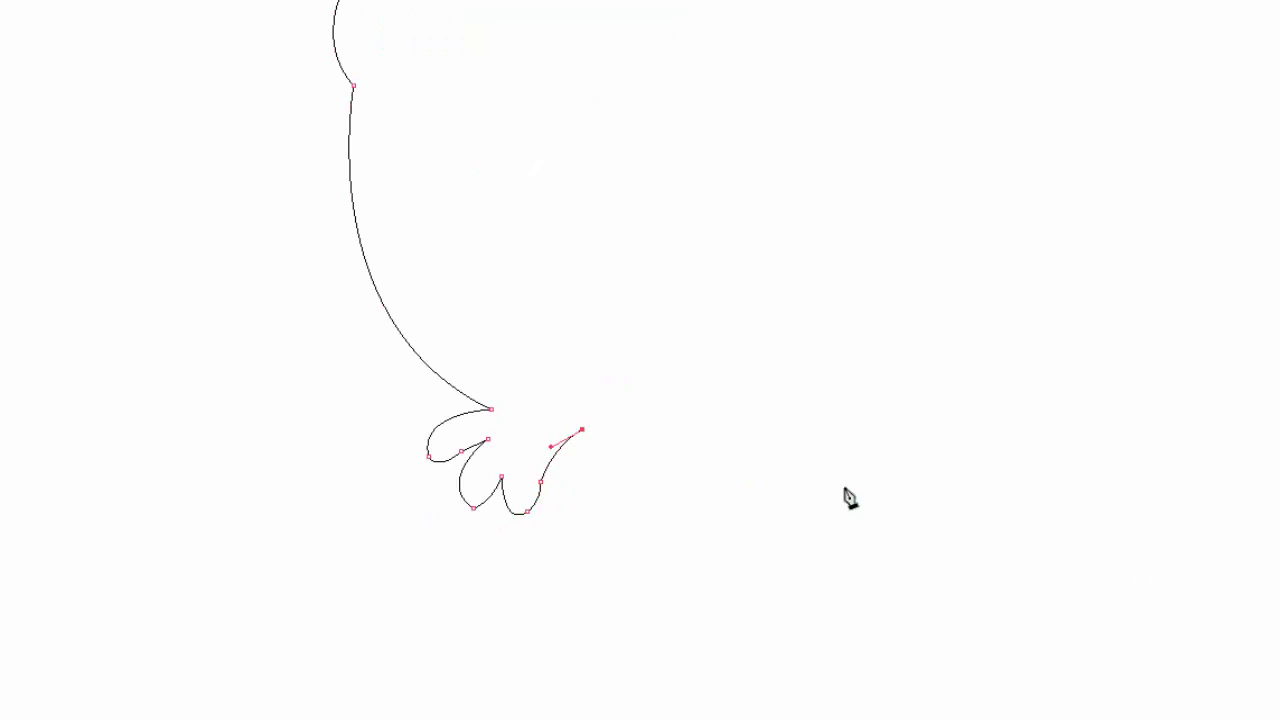
{"action": "left_click_drag", "start_coordinate": [852, 417], "coordinate": [974, 309]}
{"action": "left_click", "coordinate": [853, 418]}
Curve the outline down and around the right foot's toe.
{"action": "left_click_drag", "start_coordinate": [891, 483], "coordinate": [901, 562]}
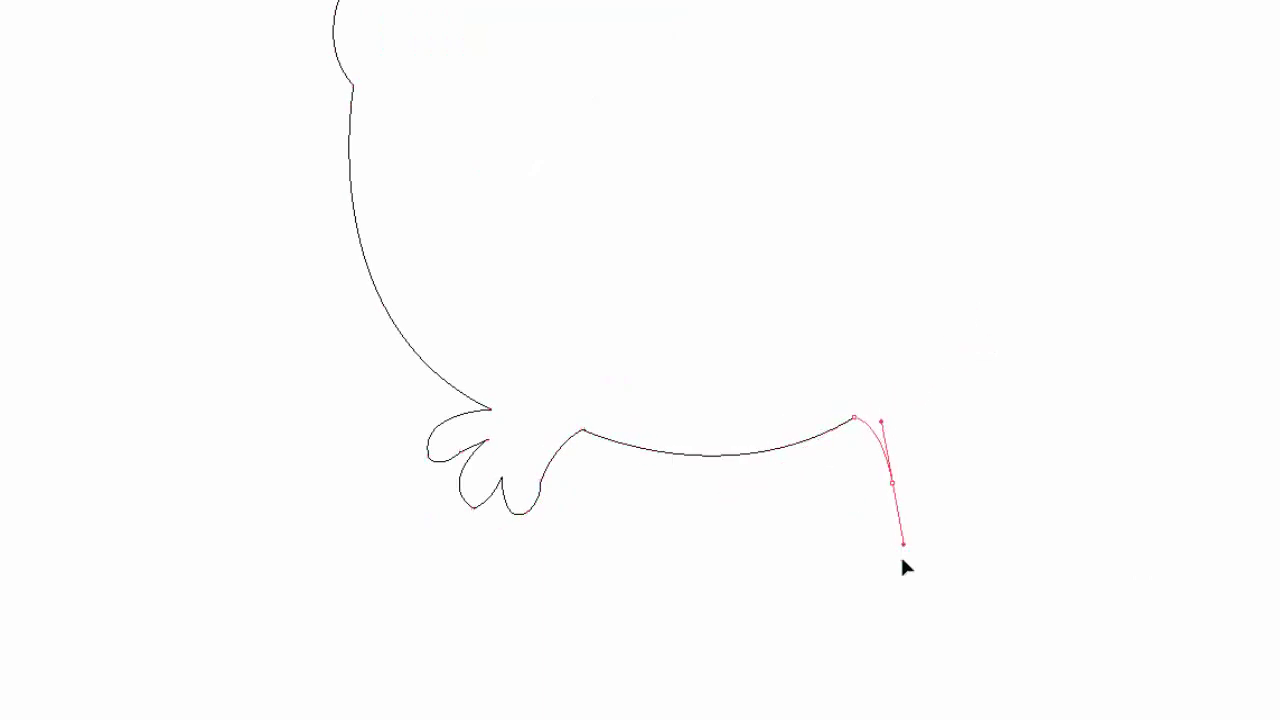
{"action": "left_click_drag", "start_coordinate": [932, 472], "coordinate": [921, 448]}
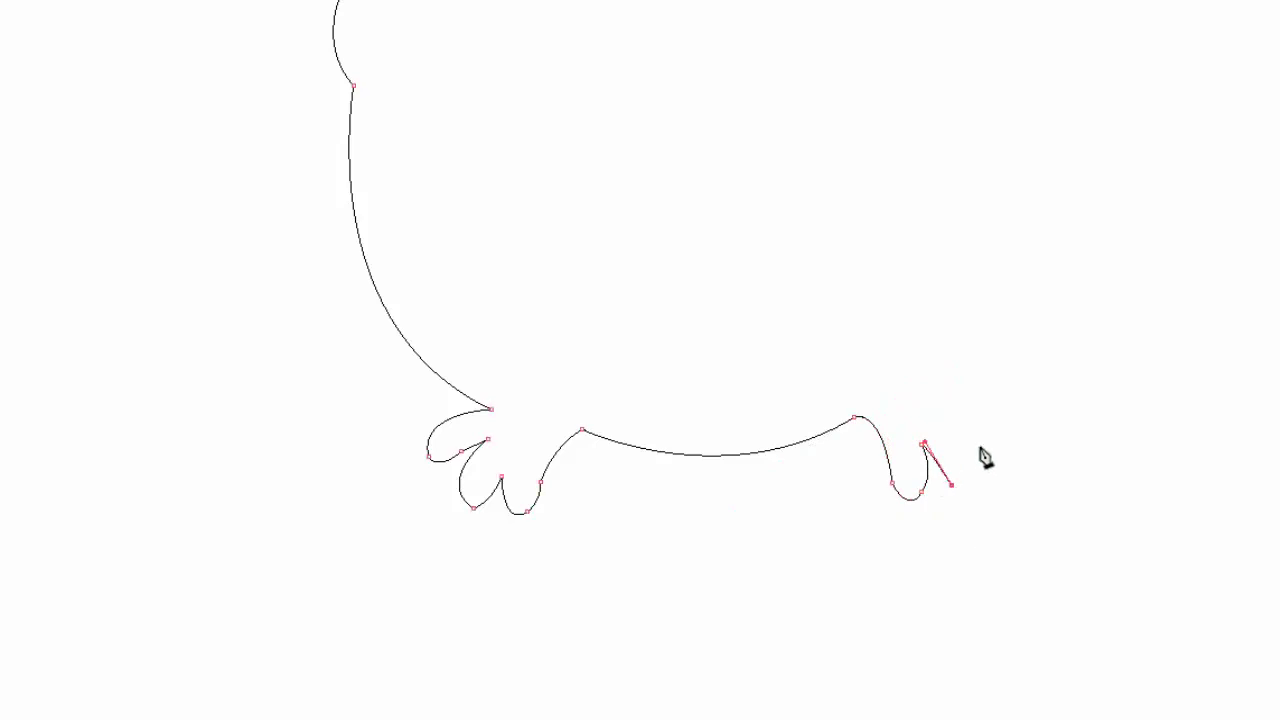
{"action": "left_click_drag", "start_coordinate": [976, 450], "coordinate": [991, 517]}
{"action": "left_click", "coordinate": [932, 406], "text": "ctrl"}
{"action": "left_click", "coordinate": [989, 398]}
Curve the outline up the creature's right side.
{"action": "left_click_drag", "start_coordinate": [929, 291], "coordinate": [688, 268]}
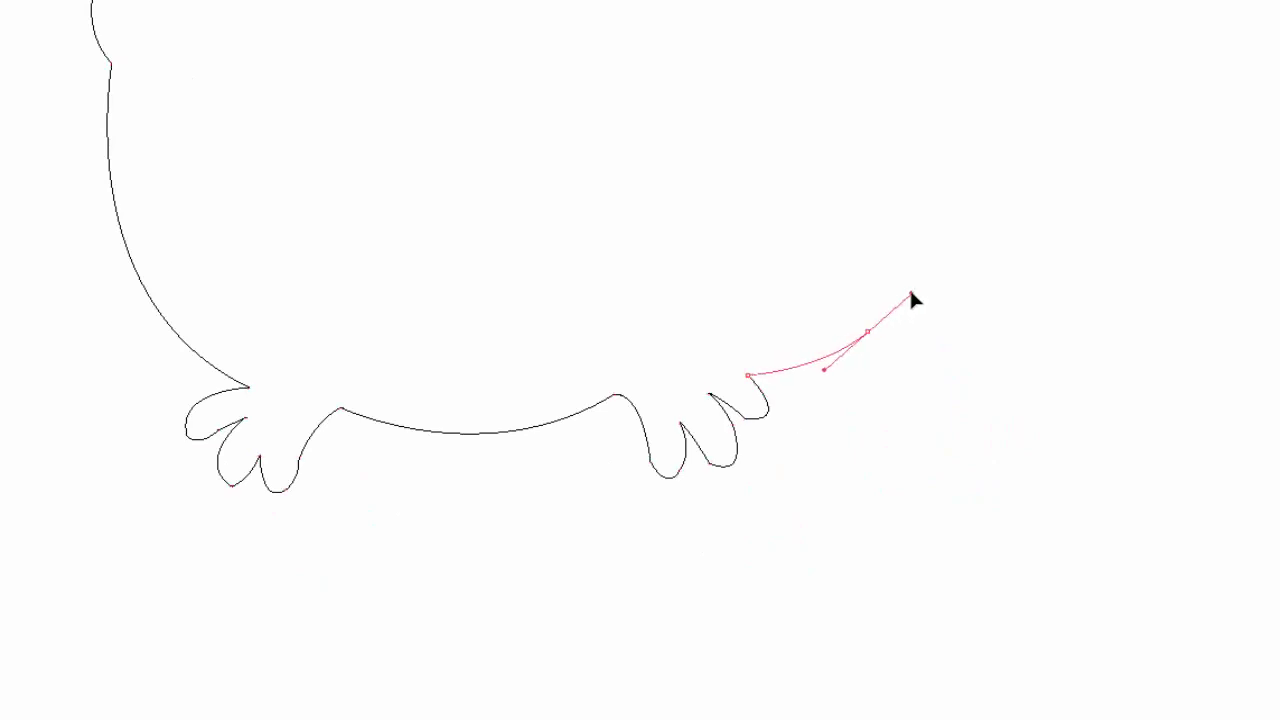
{"action": "left_click", "coordinate": [867, 331]}
{"action": "left_click_drag", "start_coordinate": [837, 346], "coordinate": [807, 581]}
{"action": "left_click_drag", "start_coordinate": [935, 268], "coordinate": [922, 45]}
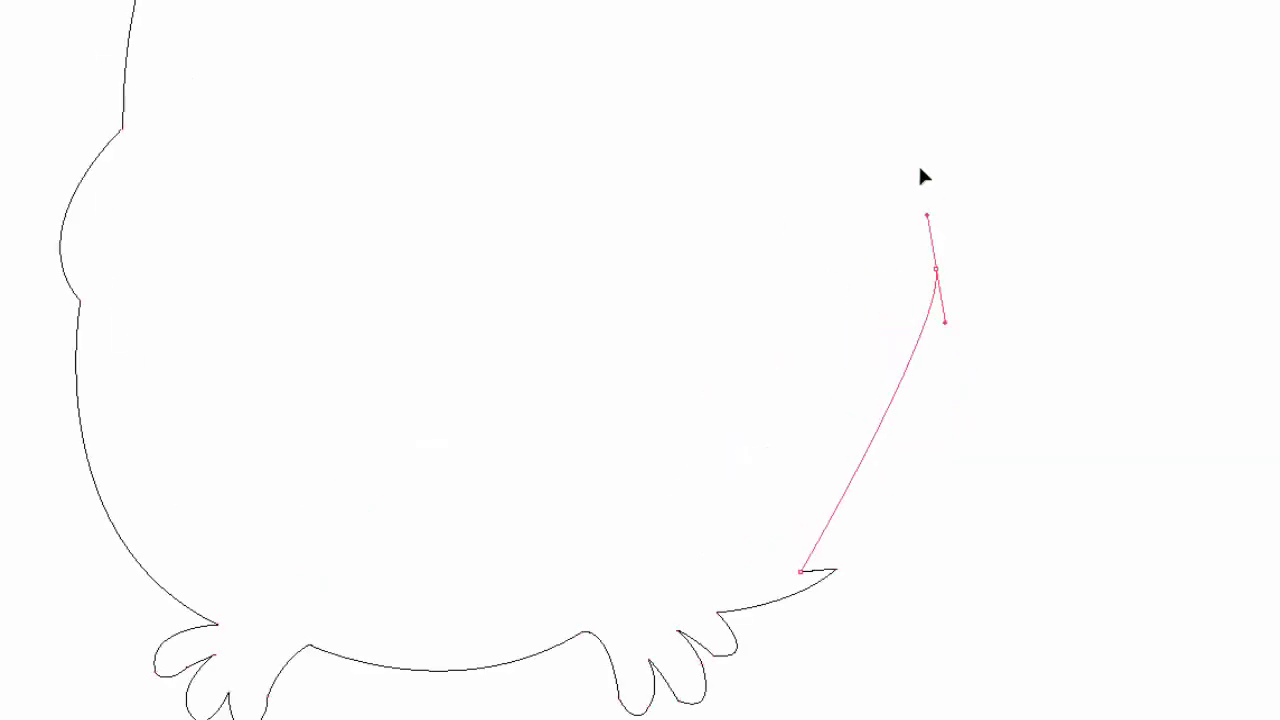
{"action": "left_click_drag", "start_coordinate": [906, 277], "coordinate": [1058, 517]}
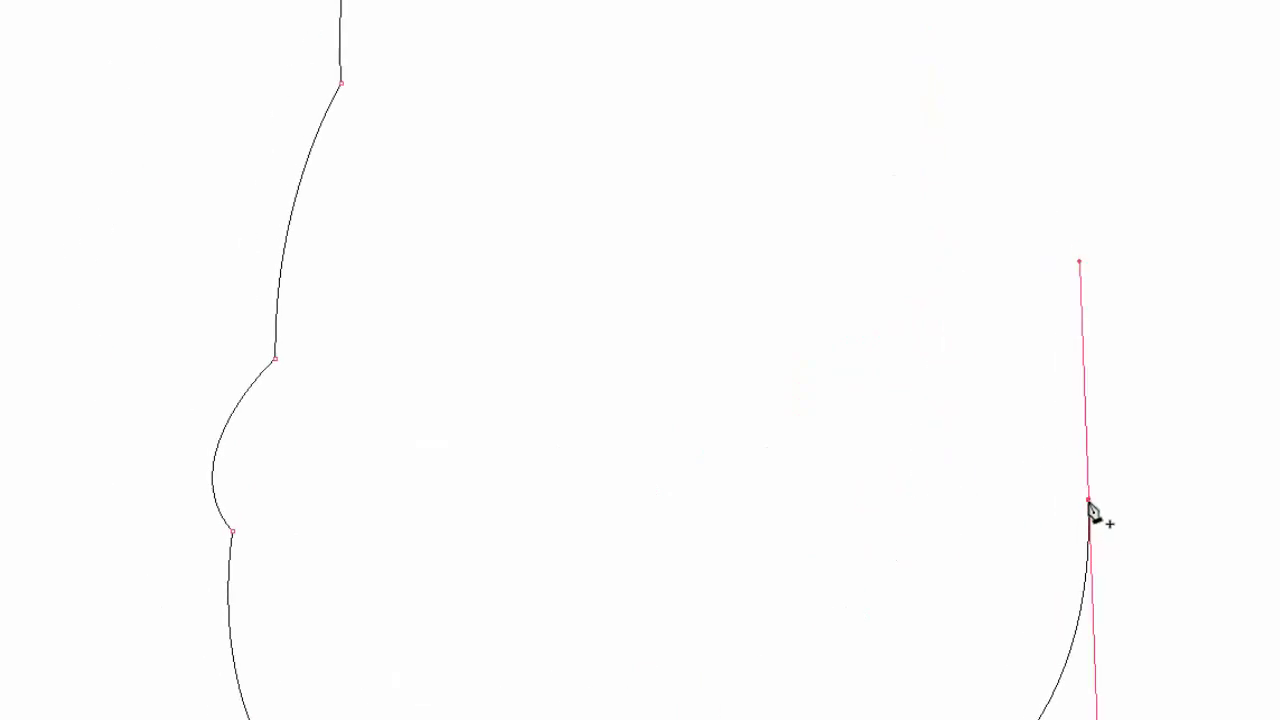
{"action": "left_click", "coordinate": [1088, 500]}
Draw the tail's top edge ending in a jagged zigzag fur tuft.
{"action": "left_click_drag", "start_coordinate": [948, 342], "coordinate": [843, 451]}
{"action": "key", "text": "ctrl+z"}
{"action": "key", "text": "ctrl+z"}
{"action": "left_click_drag", "start_coordinate": [1043, 351], "coordinate": [991, 252]}
{"action": "left_click", "coordinate": [1043, 350]}
{"action": "left_click_drag", "start_coordinate": [946, 330], "coordinate": [903, 400]}
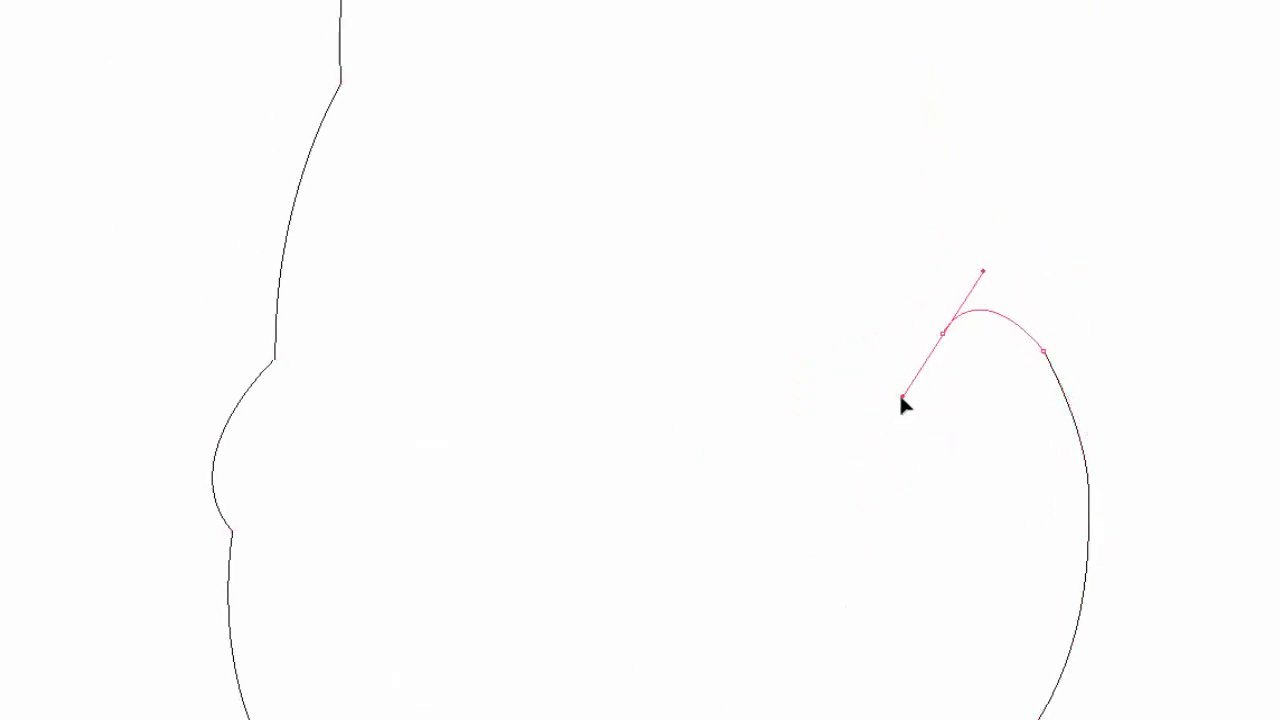
{"action": "left_click", "coordinate": [946, 331]}
{"action": "left_click", "coordinate": [940, 321]}
{"action": "left_click", "coordinate": [918, 348]}
{"action": "left_click", "coordinate": [911, 336]}
{"action": "left_click", "coordinate": [899, 370]}
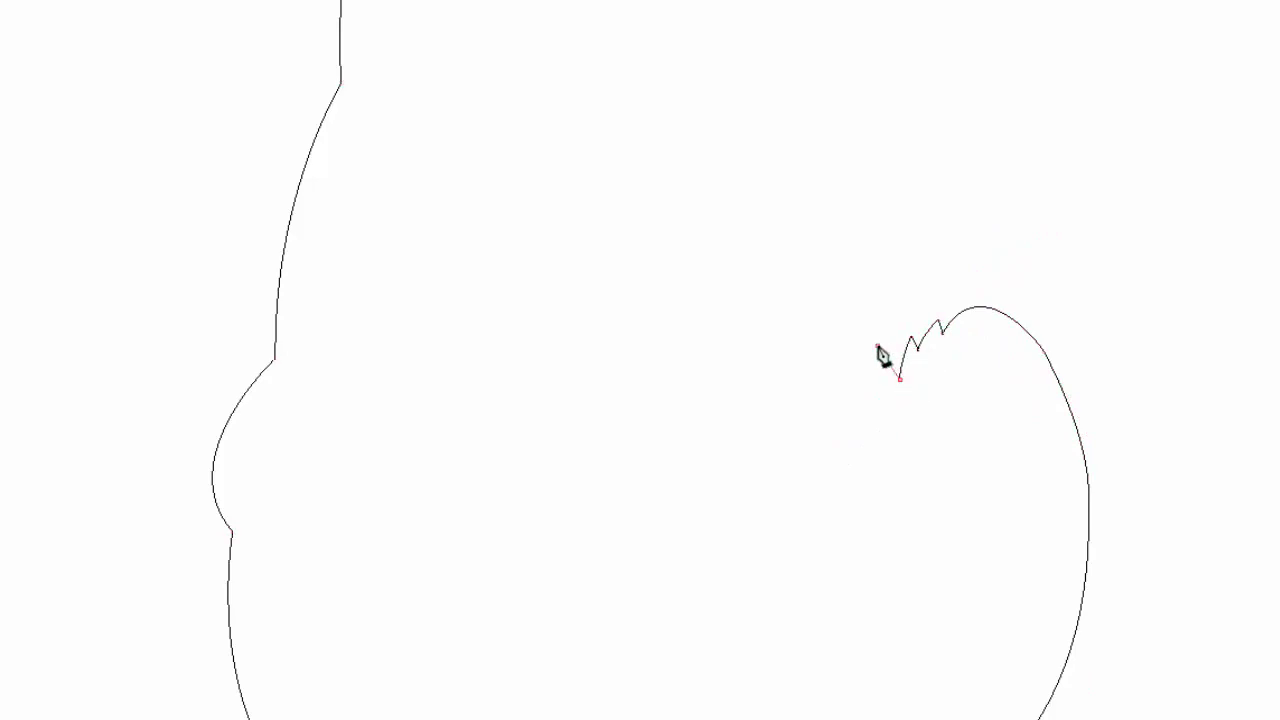
Curve the back up to the right ear tip and close the silhouette there.
{"action": "scroll", "coordinate": [873, 312], "scroll_direction": "up", "scroll_amount": 1}
{"action": "scroll", "coordinate": [860, 340], "scroll_direction": "up", "scroll_amount": 4}
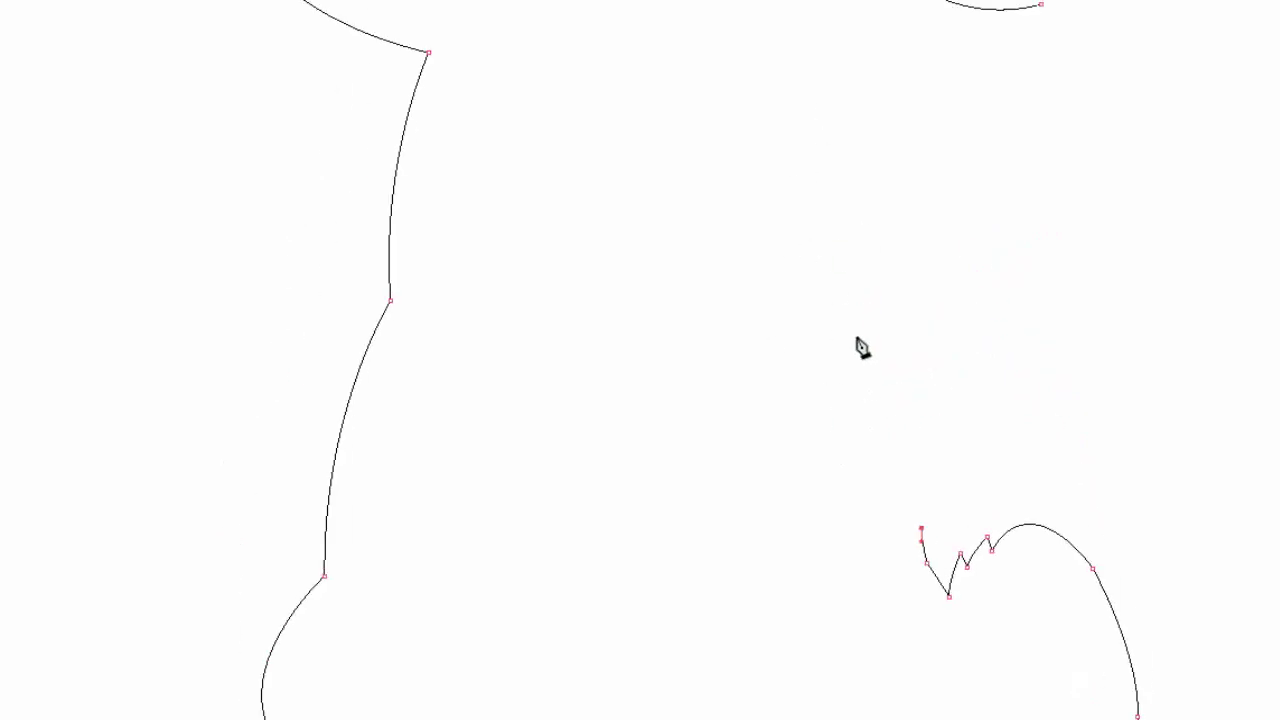
{"action": "left_click_drag", "start_coordinate": [857, 334], "coordinate": [797, 280]}
{"action": "left_click", "coordinate": [857, 334]}
{"action": "scroll", "coordinate": [887, 437], "scroll_direction": "up", "scroll_amount": 8}
{"action": "left_click_drag", "start_coordinate": [878, 424], "coordinate": [849, 385]}
{"action": "scroll", "coordinate": [818, 429], "scroll_direction": "down", "scroll_amount": 2}
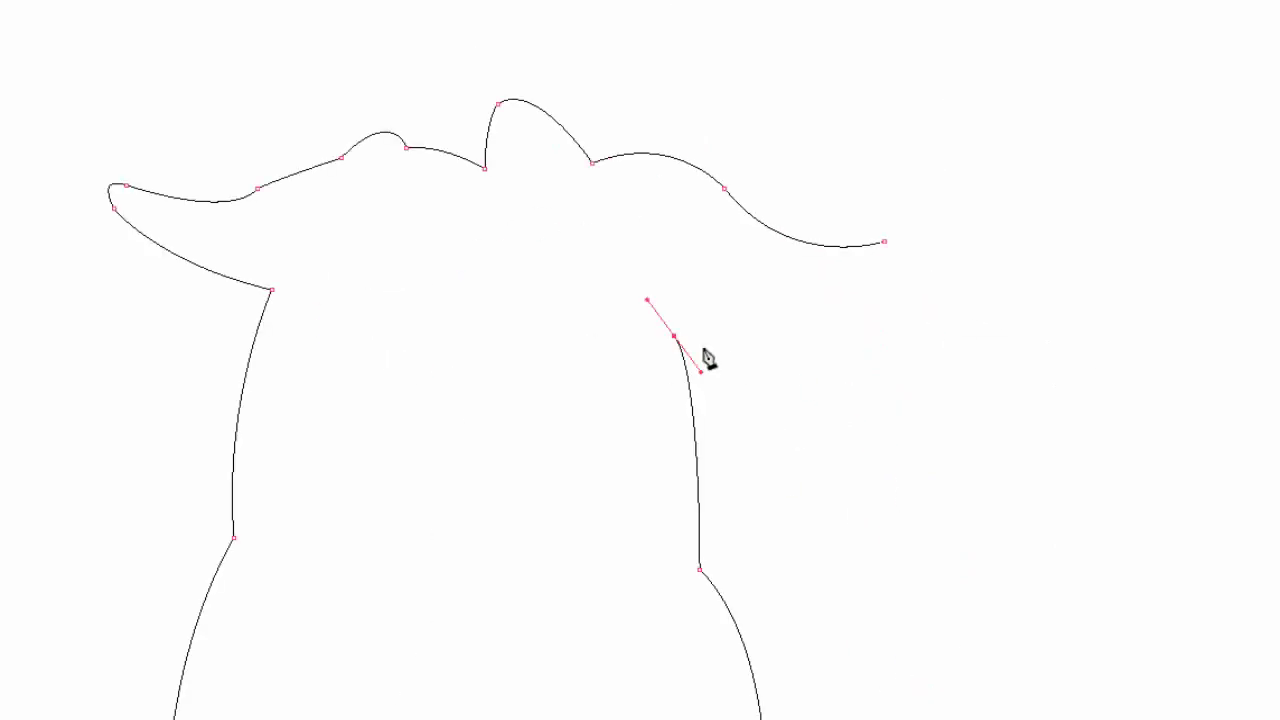
{"action": "left_click_drag", "start_coordinate": [889, 262], "coordinate": [949, 206]}
{"action": "left_click", "coordinate": [884, 242]}
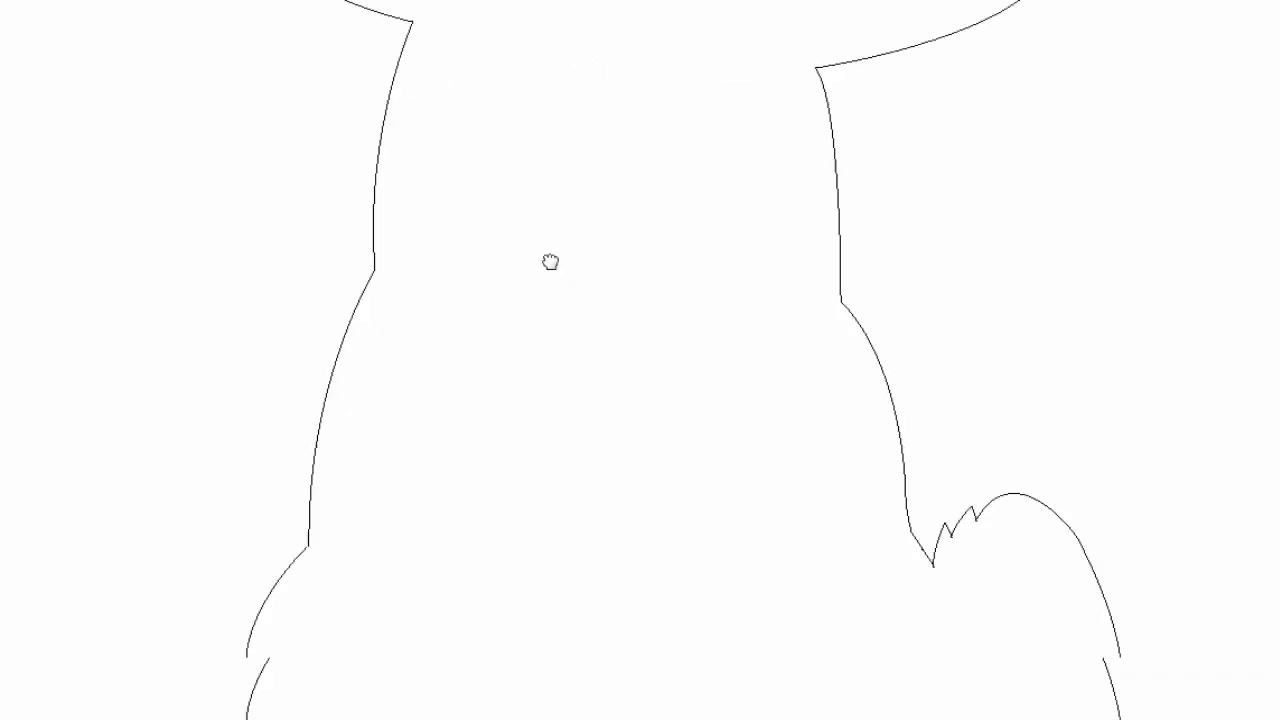
{"action": "left_click_drag", "start_coordinate": [550, 262], "coordinate": [611, 381]}
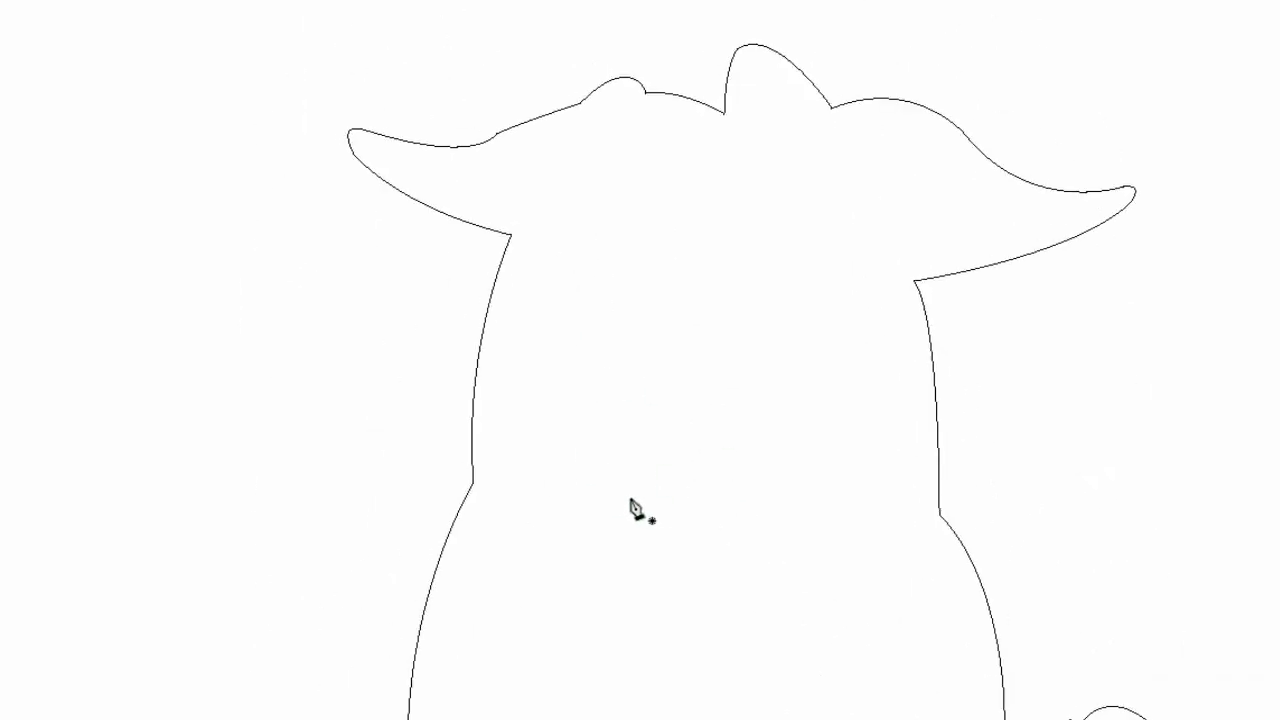
Draw the raised arm line from below the chest up to a cornered top.
{"action": "left_click_drag", "start_coordinate": [660, 463], "coordinate": [664, 452]}
{"action": "left_click_drag", "start_coordinate": [656, 251], "coordinate": [665, 208]}
{"action": "mouse_move", "coordinate": [644, 121]}
{"action": "left_mouse_down"}
{"action": "mouse_move", "coordinate": [633, 96]}
{"action": "mouse_move", "coordinate": [542, 158]}
{"action": "left_mouse_up"}
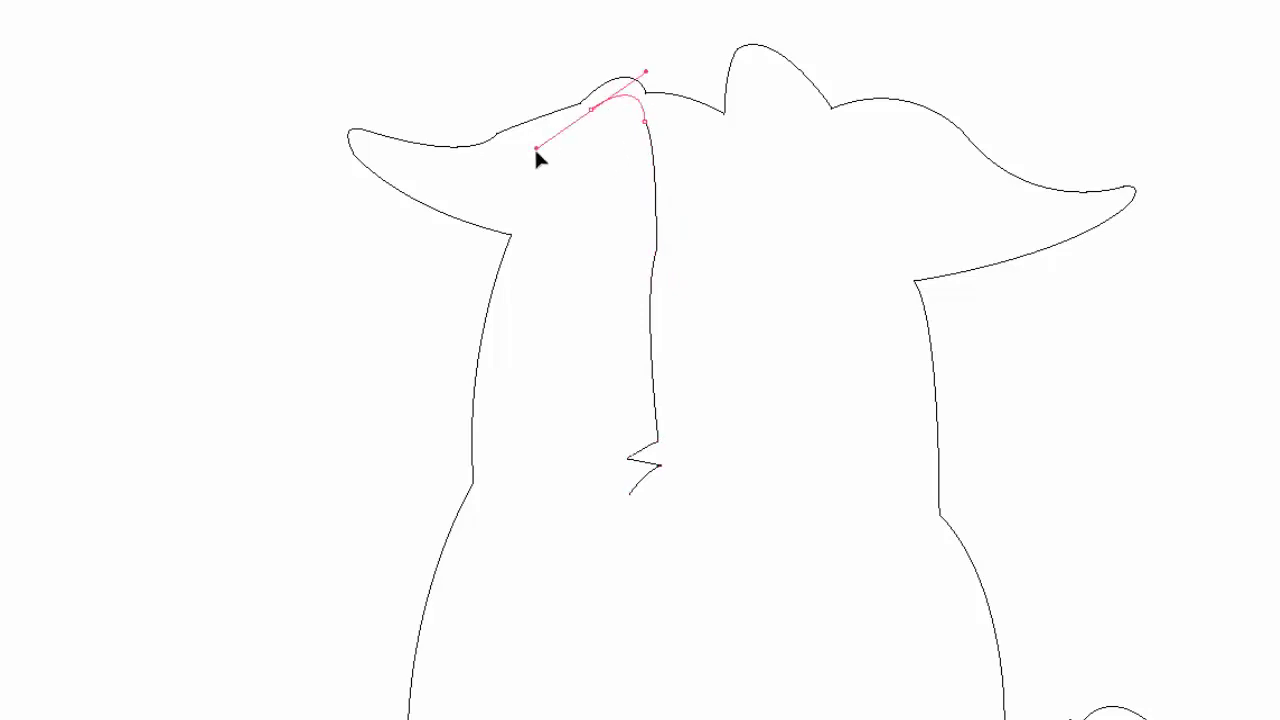
{"action": "left_click", "coordinate": [593, 108]}
Trace the arm's outer edge, a small claw and the paw outline.
{"action": "left_click_drag", "start_coordinate": [494, 524], "coordinate": [547, 718]}
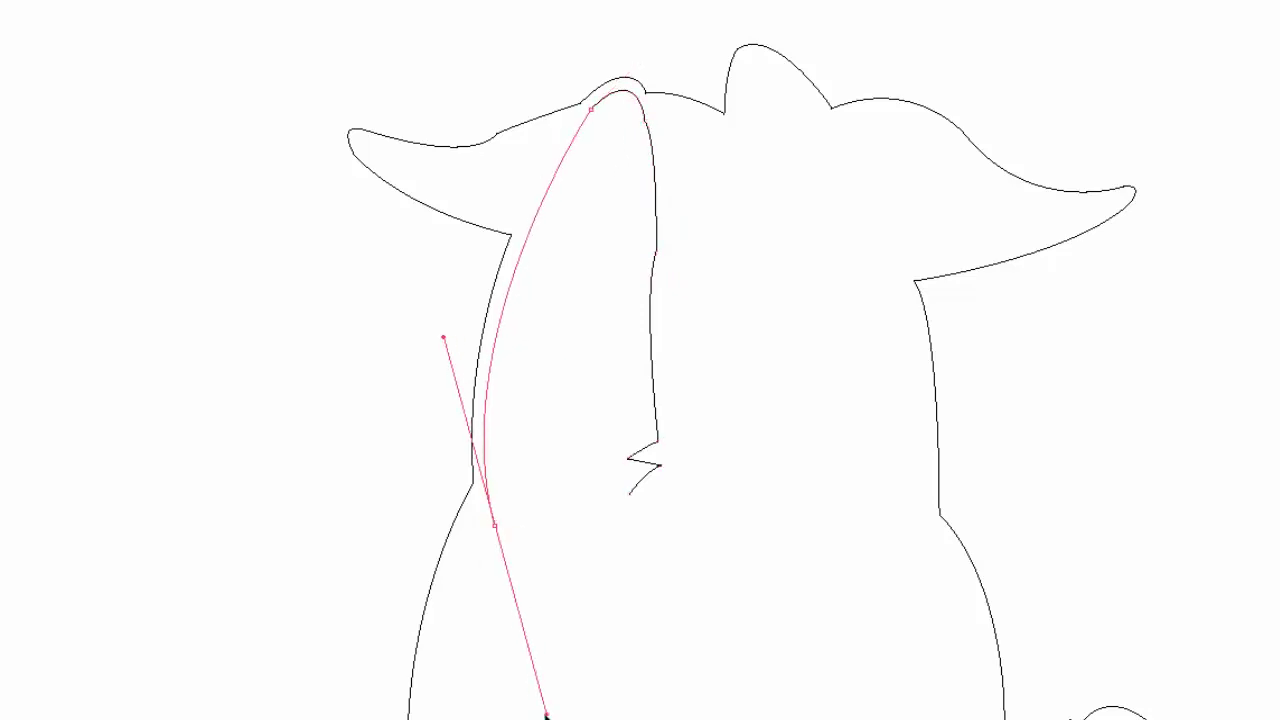
{"action": "left_click", "coordinate": [494, 524]}
{"action": "left_click_drag", "start_coordinate": [515, 505], "coordinate": [527, 505]}
{"action": "left_click", "coordinate": [499, 444]}
{"action": "scroll", "coordinate": [527, 443], "scroll_direction": "down", "scroll_amount": 3}
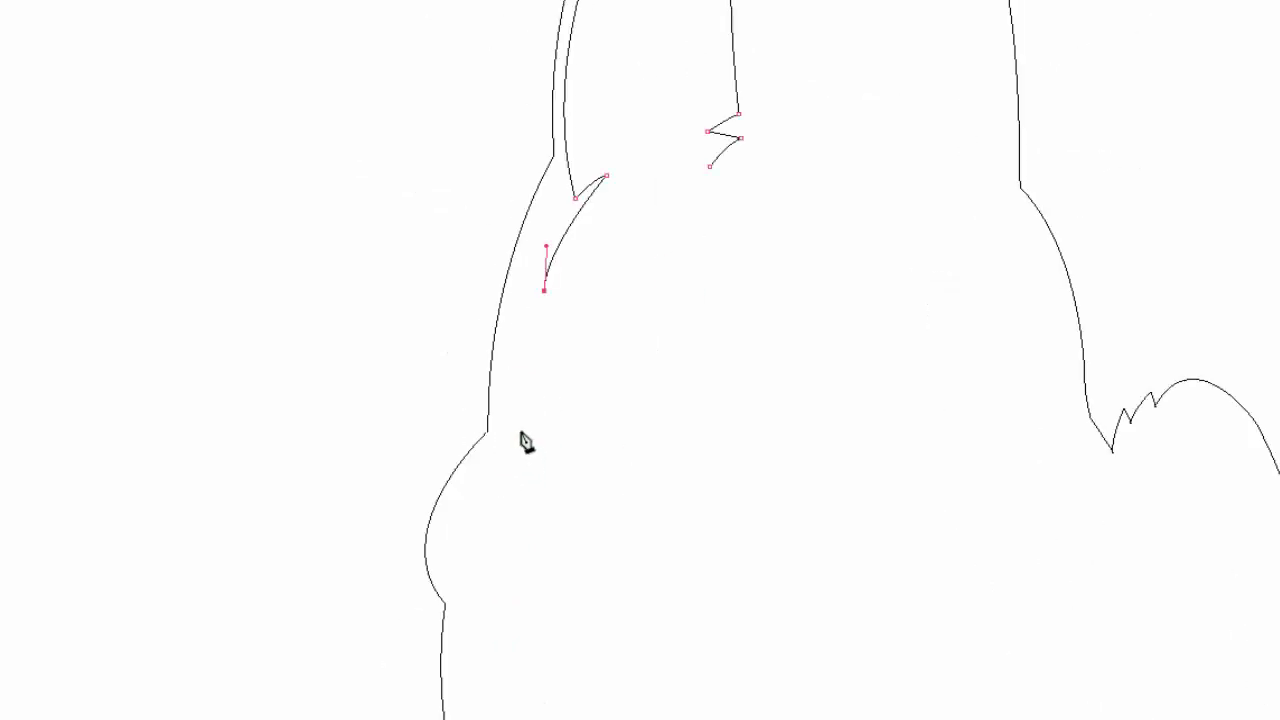
{"action": "left_click", "coordinate": [529, 449]}
{"action": "left_click_drag", "start_coordinate": [580, 537], "coordinate": [483, 645]}
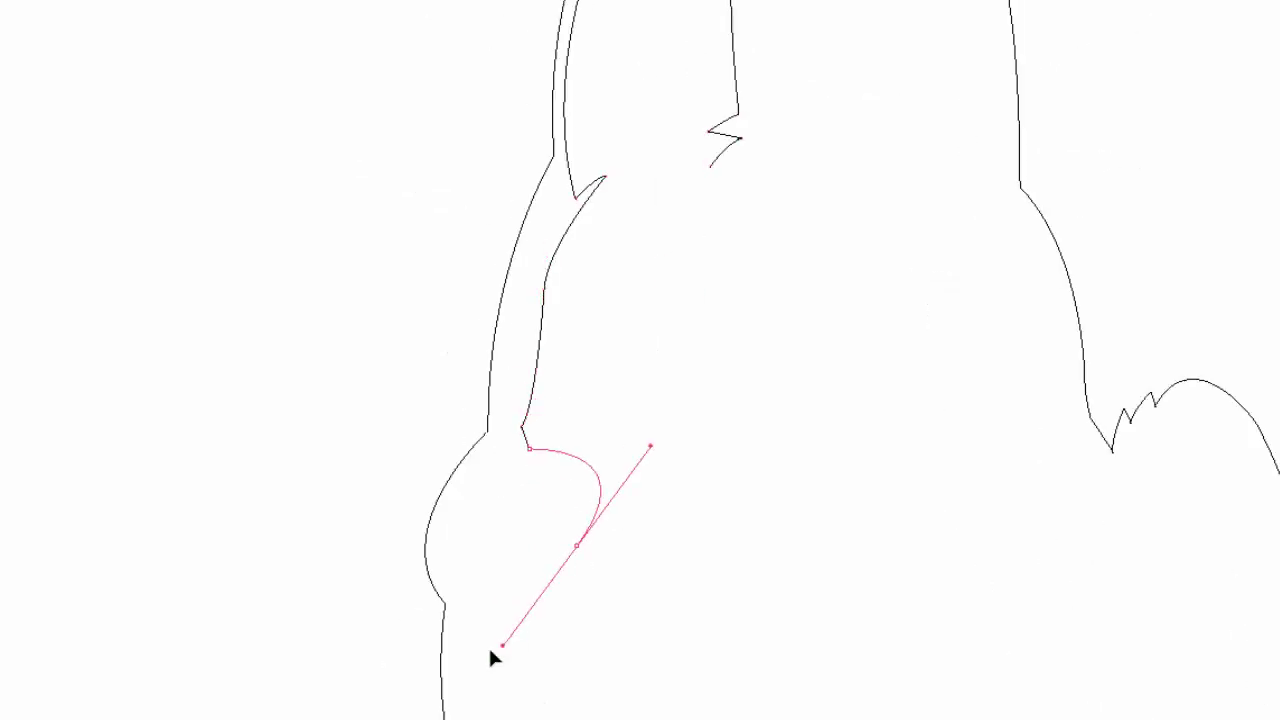
{"action": "left_click", "coordinate": [580, 537]}
{"action": "scroll", "coordinate": [561, 411], "scroll_direction": "down", "scroll_amount": 5}
Draw the long stick across the body, with a blunt end, meeting the paw.
{"action": "left_click_drag", "start_coordinate": [830, 442], "coordinate": [1099, 423]}
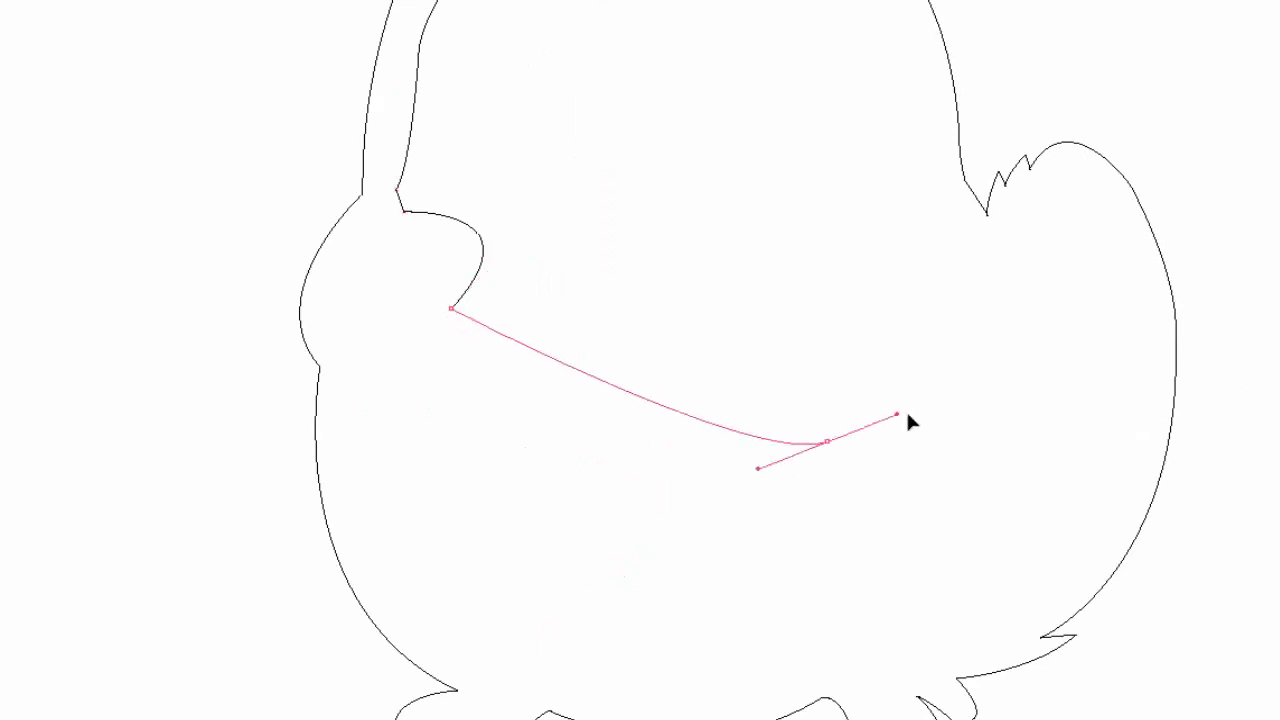
{"action": "key", "text": "ctrl+z"}
{"action": "mouse_move", "coordinate": [820, 444]}
{"action": "left_mouse_down"}
{"action": "mouse_move", "coordinate": [1065, 428]}
{"action": "mouse_move", "coordinate": [1097, 439]}
{"action": "left_mouse_up"}
{"action": "left_click", "coordinate": [820, 444]}
{"action": "left_click", "coordinate": [845, 530]}
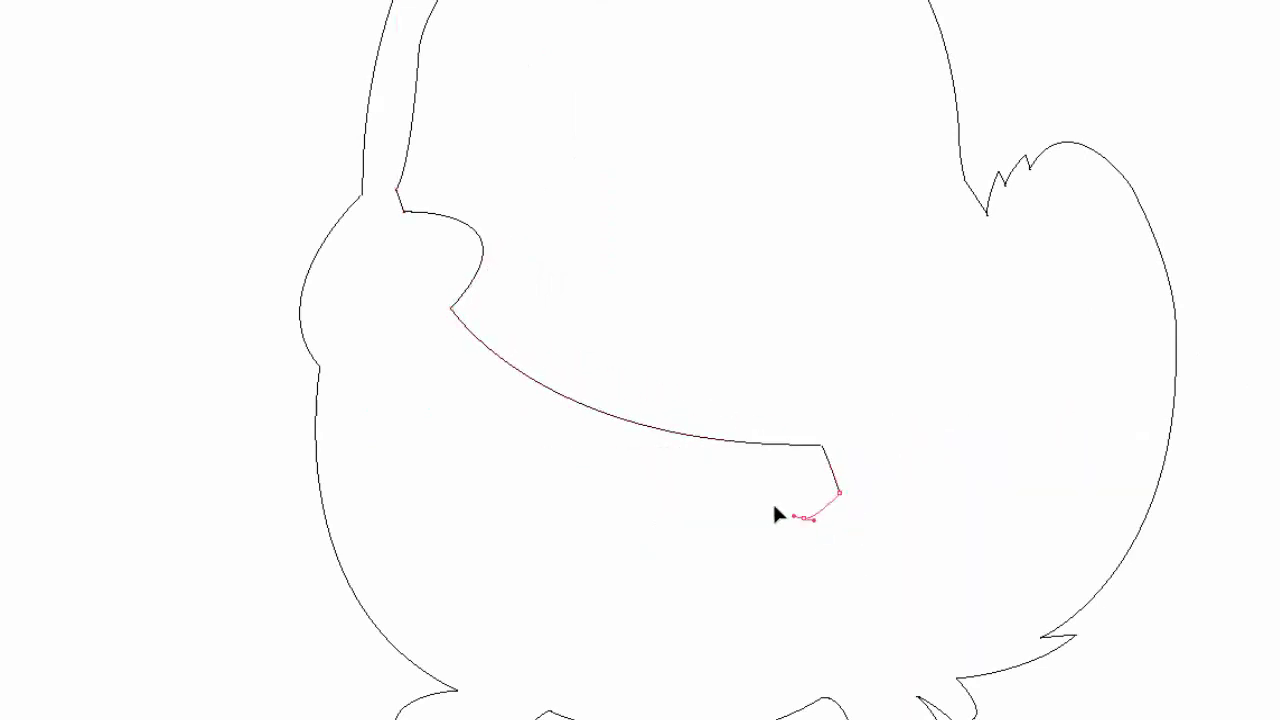
{"action": "left_click_drag", "start_coordinate": [578, 358], "coordinate": [390, 162]}
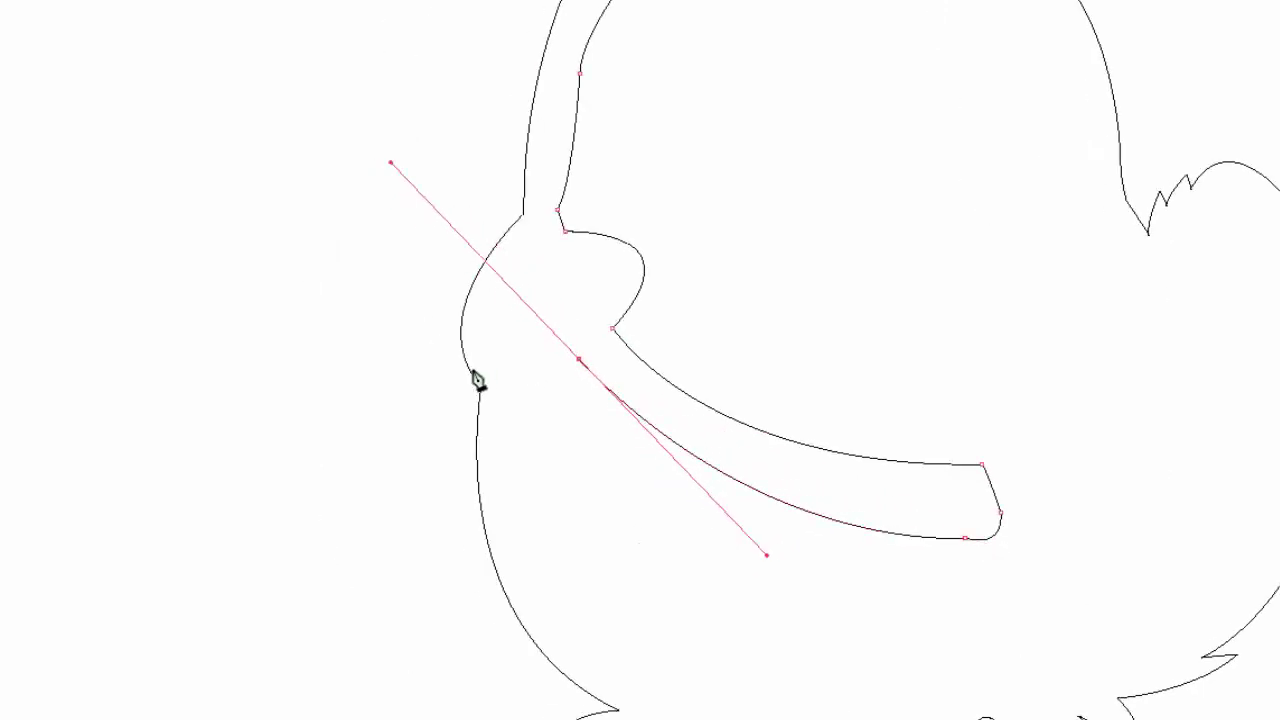
{"action": "left_click", "coordinate": [632, 471]}
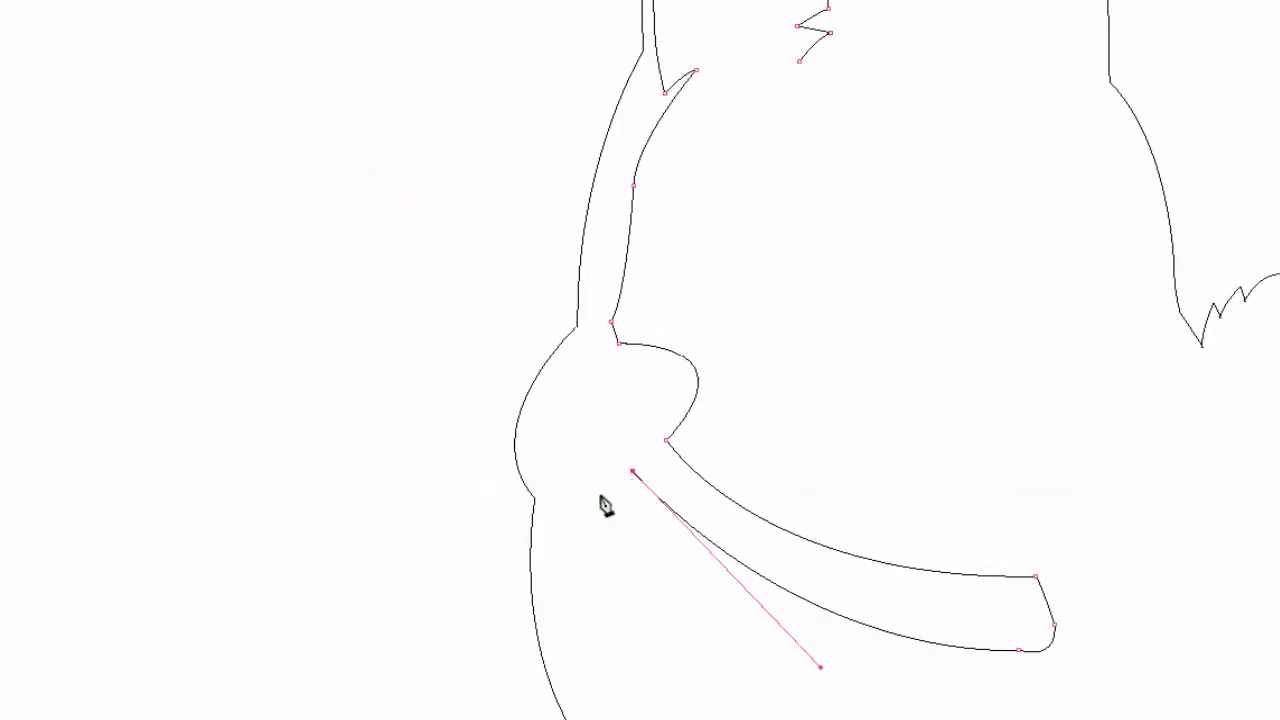
{"action": "left_click", "coordinate": [588, 488]}
Curve the inner left side down and zigzag a spiky fur tuft at the lower left.
{"action": "left_click_drag", "start_coordinate": [608, 551], "coordinate": [825, 610]}
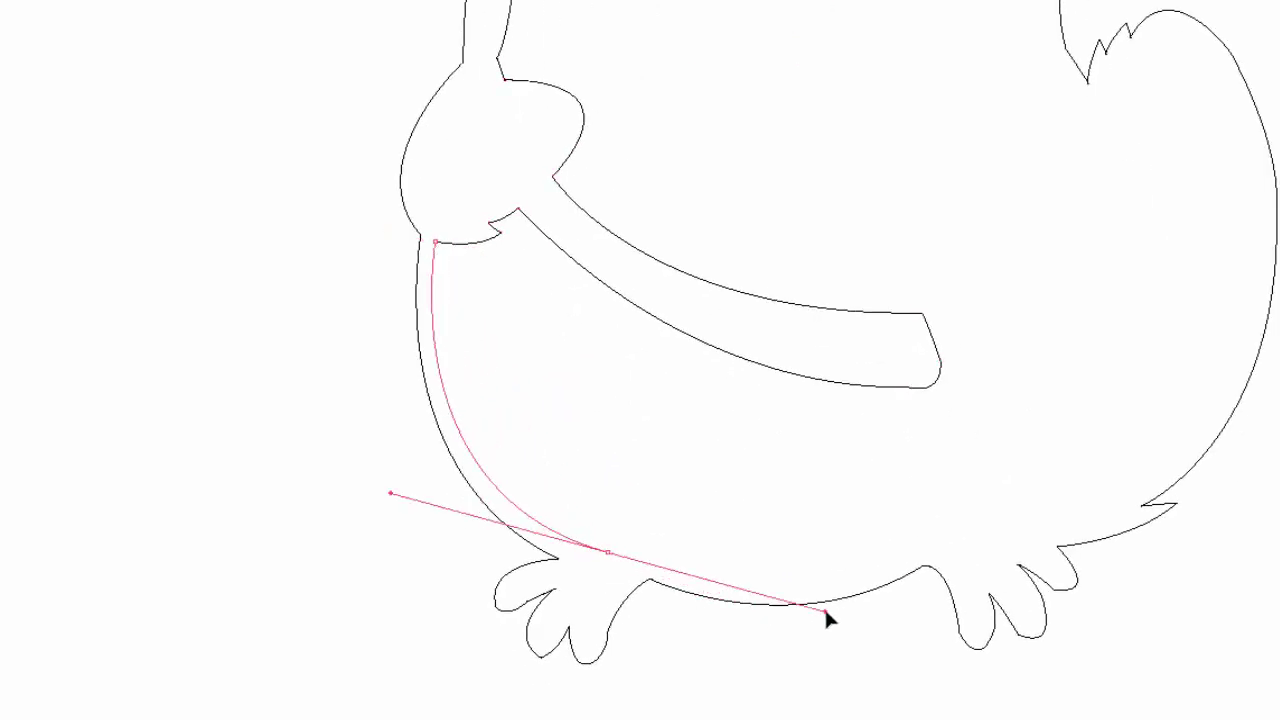
{"action": "left_click", "coordinate": [608, 551]}
{"action": "left_click", "coordinate": [589, 519]}
{"action": "left_click", "coordinate": [546, 466]}
{"action": "left_click", "coordinate": [575, 505]}
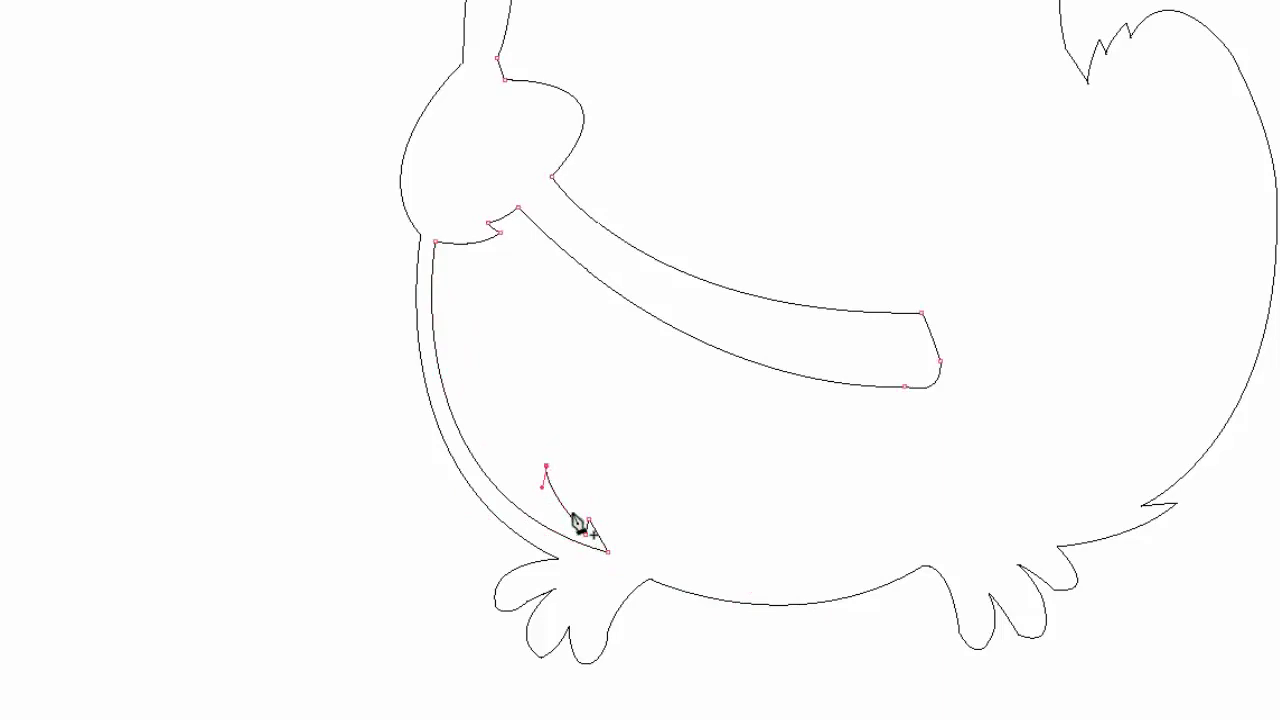
{"action": "left_click", "coordinate": [578, 483]}
{"action": "left_click", "coordinate": [585, 533]}
Curve the inner line along the belly bottom into the right fur tuft.
{"action": "left_click_drag", "start_coordinate": [851, 580], "coordinate": [1015, 542]}
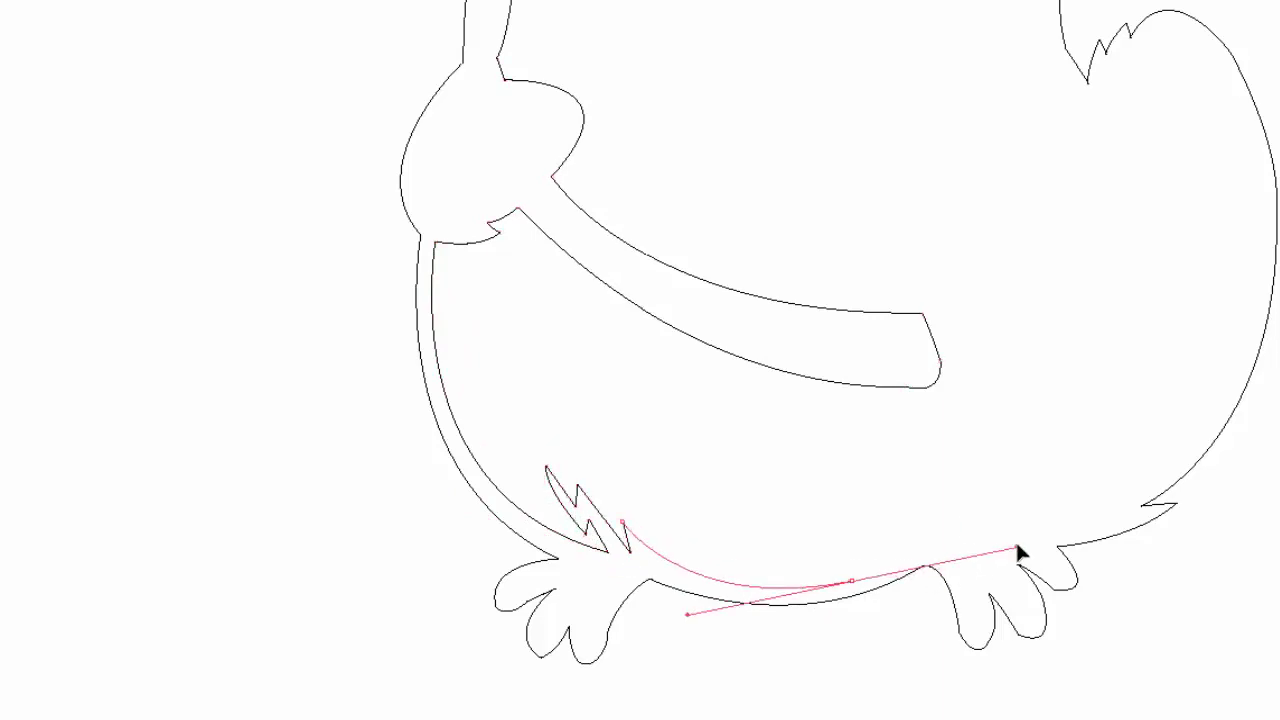
{"action": "left_click_drag", "start_coordinate": [990, 468], "coordinate": [1045, 375]}
{"action": "left_click", "coordinate": [990, 468]}
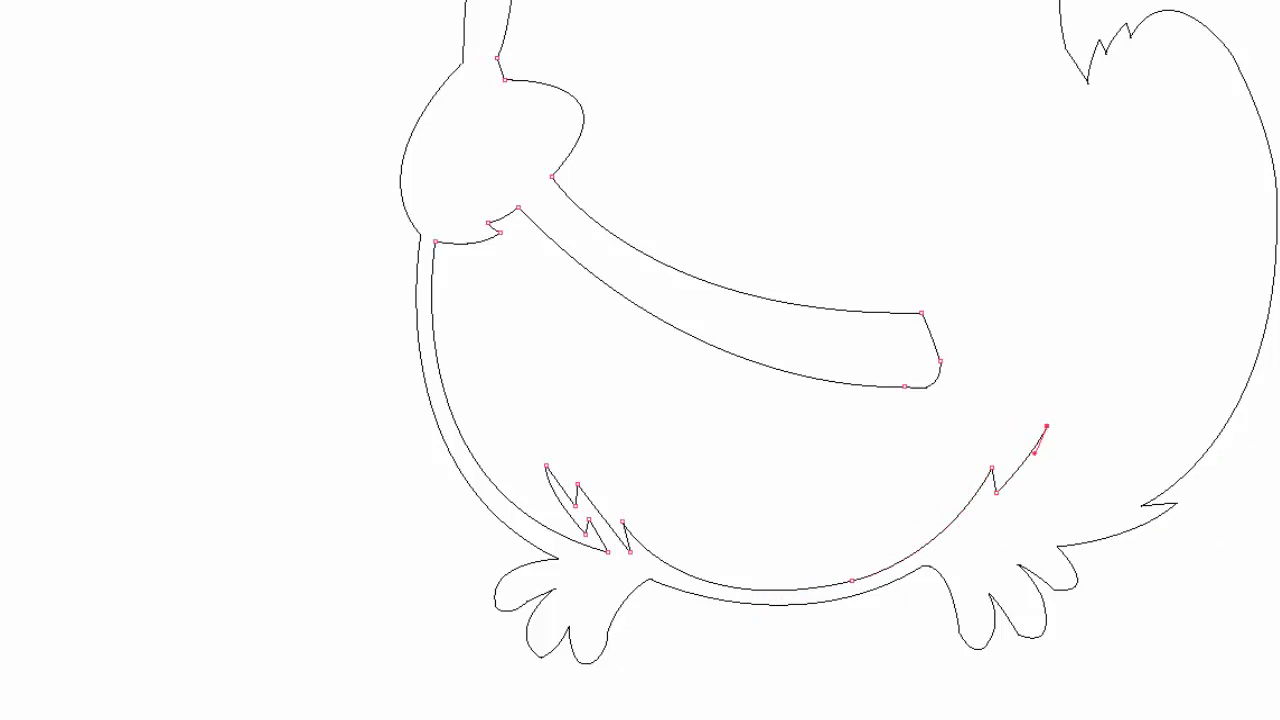
{"action": "scroll", "coordinate": [789, 455], "scroll_direction": "down", "scroll_amount": 1}
{"action": "scroll", "coordinate": [789, 455], "scroll_direction": "right", "scroll_amount": 3}
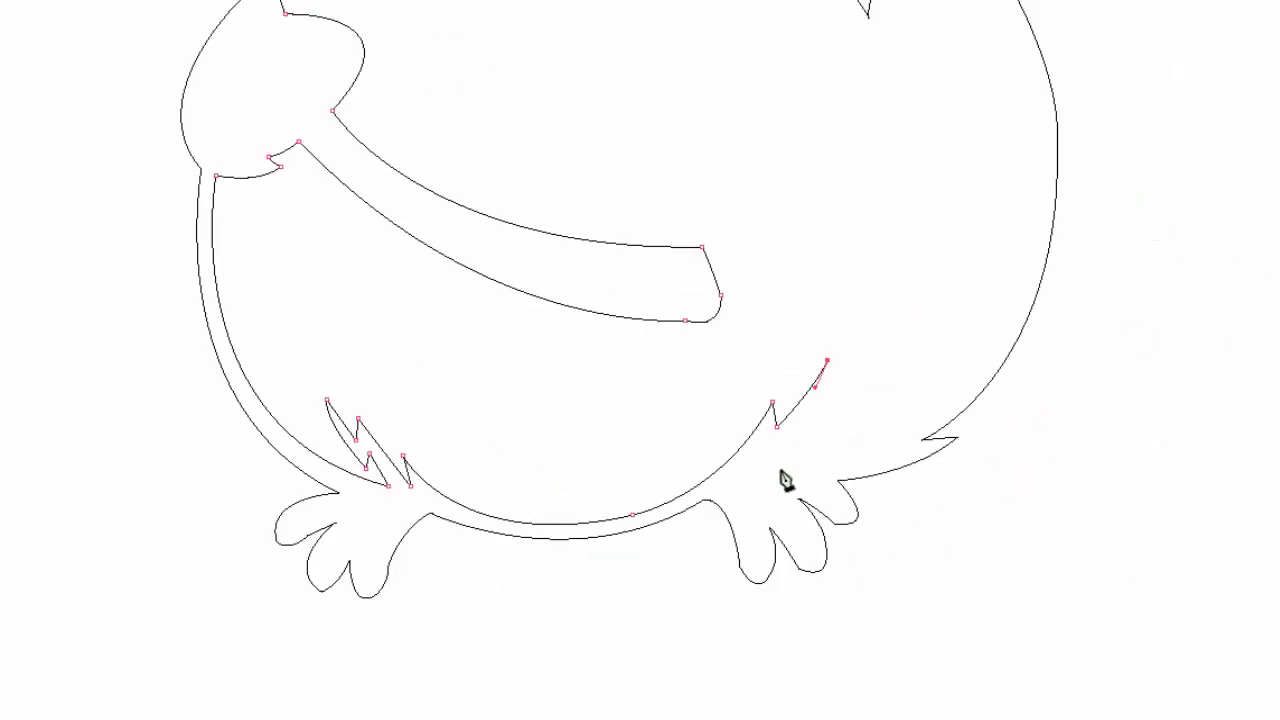
{"action": "left_click_drag", "start_coordinate": [776, 456], "coordinate": [725, 517]}
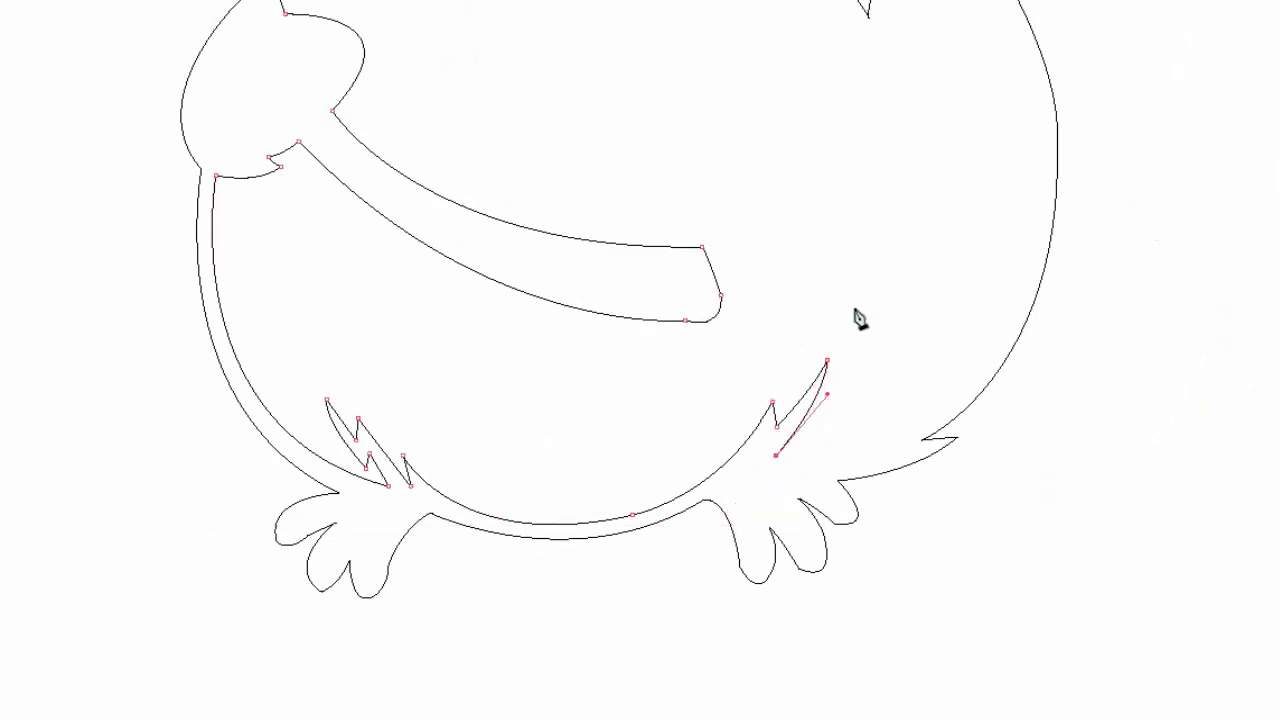
Curve the inner outline up the right flank toward the head.
{"action": "scroll", "coordinate": [592, 168], "scroll_direction": "up", "scroll_amount": 2}
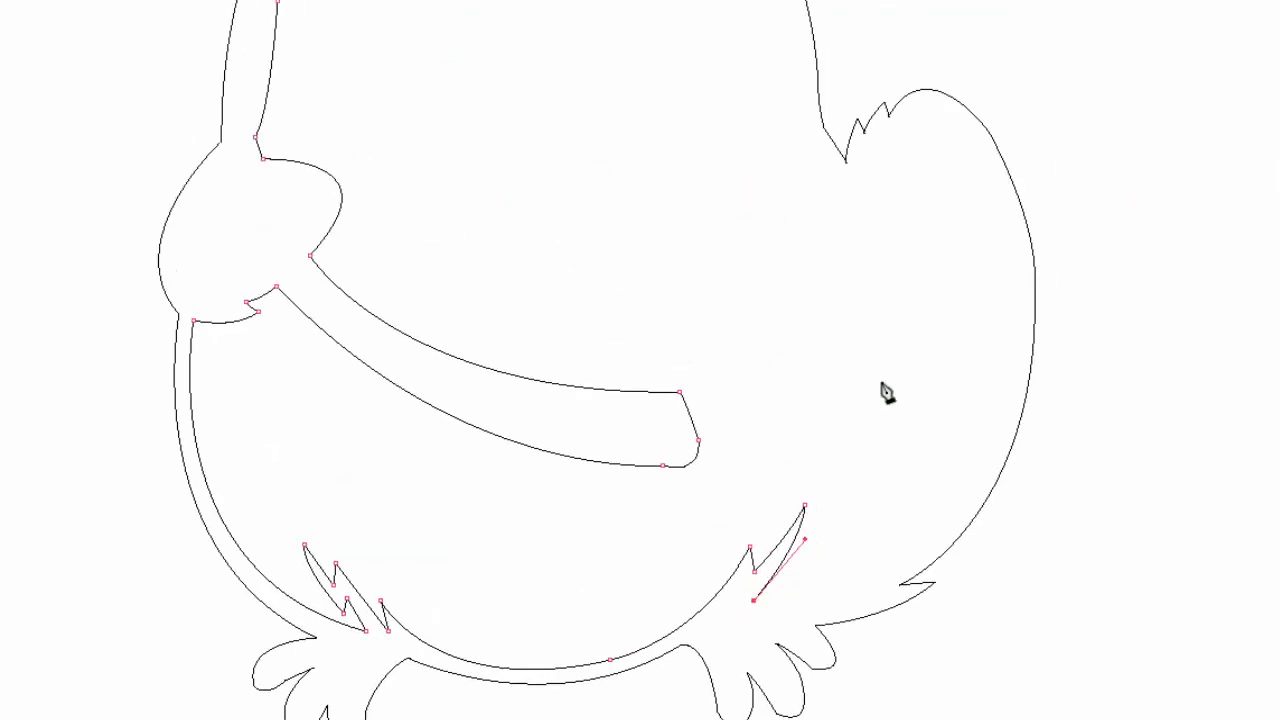
{"action": "left_click_drag", "start_coordinate": [890, 362], "coordinate": [889, 181]}
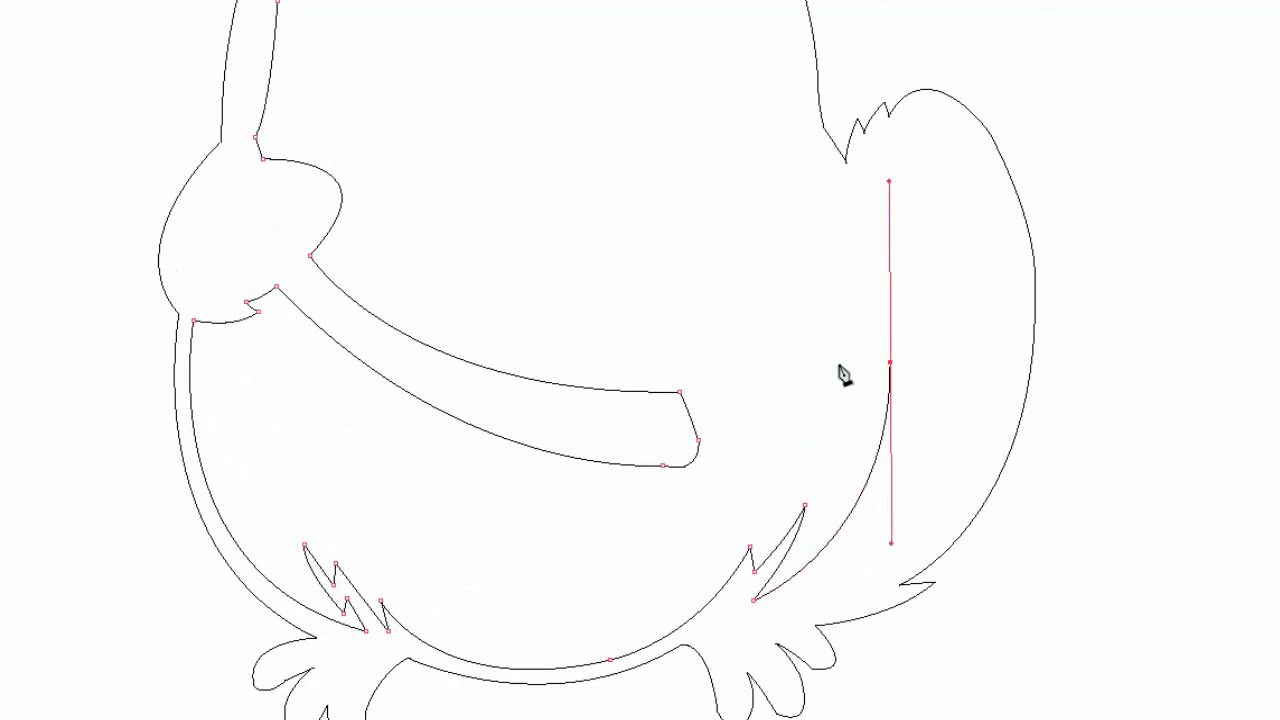
{"action": "scroll", "coordinate": [843, 375], "scroll_direction": "up", "scroll_amount": 4}
{"action": "scroll", "coordinate": [843, 375], "scroll_direction": "left", "scroll_amount": 1}
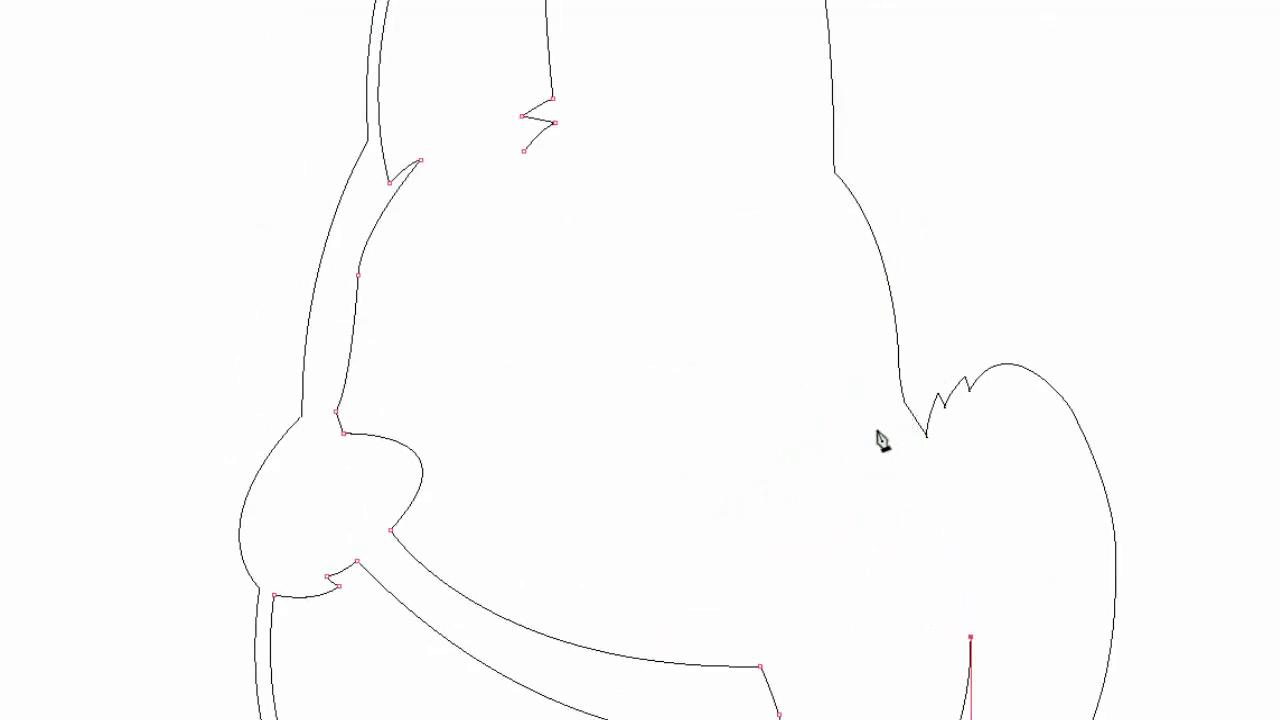
{"action": "left_click_drag", "start_coordinate": [894, 412], "coordinate": [820, 289]}
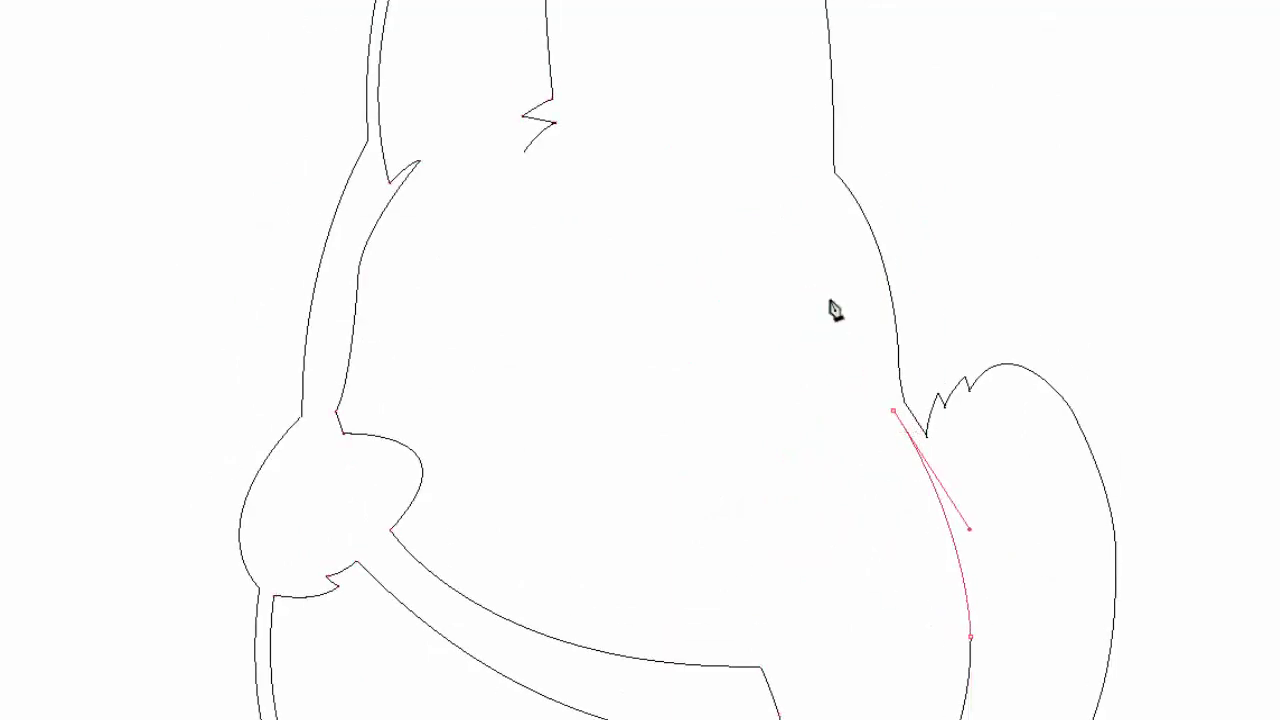
{"action": "scroll", "coordinate": [836, 396], "scroll_direction": "up", "scroll_amount": 3}
{"action": "scroll", "coordinate": [836, 396], "scroll_direction": "left", "scroll_amount": 1}
{"action": "mouse_move", "coordinate": [828, 362]}
{"action": "left_mouse_down"}
{"action": "mouse_move", "coordinate": [735, 346]}
{"action": "mouse_move", "coordinate": [694, 314]}
{"action": "left_mouse_up"}
Redraw the inner right-side line up the head to the right ear tip.
{"action": "key", "text": "ctrl+z"}
{"action": "left_click_drag", "start_coordinate": [942, 498], "coordinate": [930, 462]}
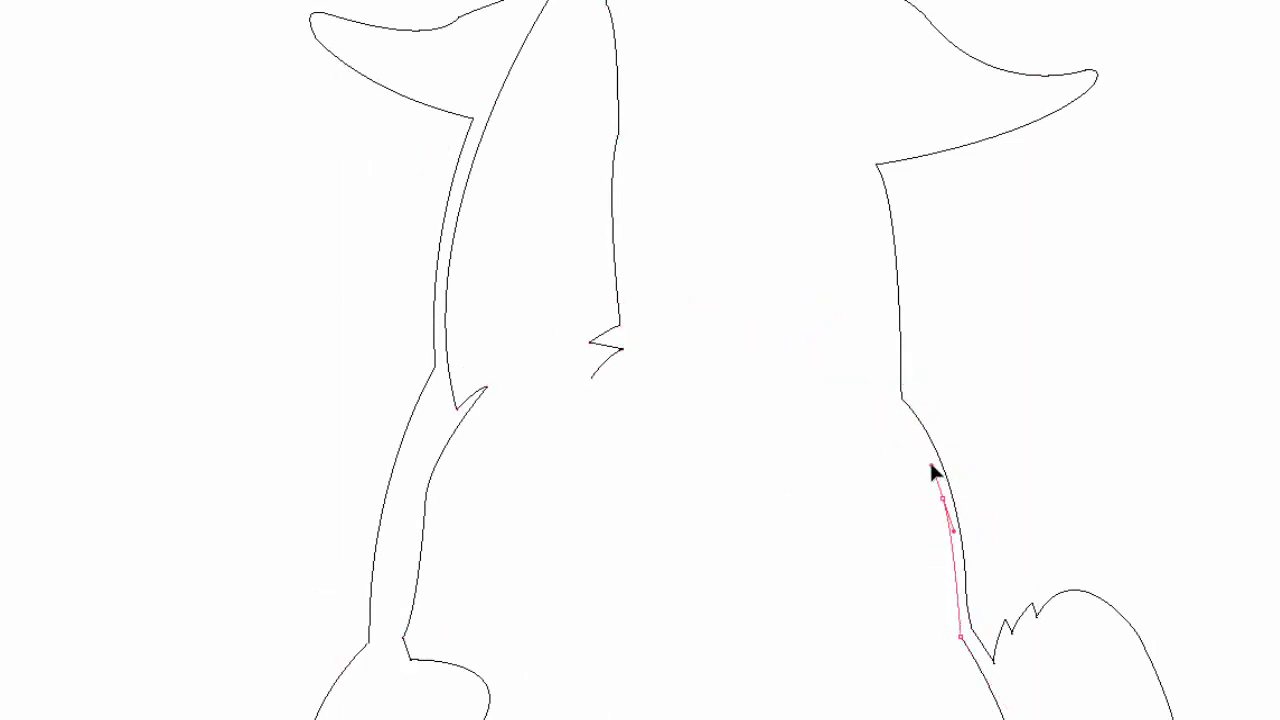
{"action": "left_click_drag", "start_coordinate": [828, 364], "coordinate": [928, 398]}
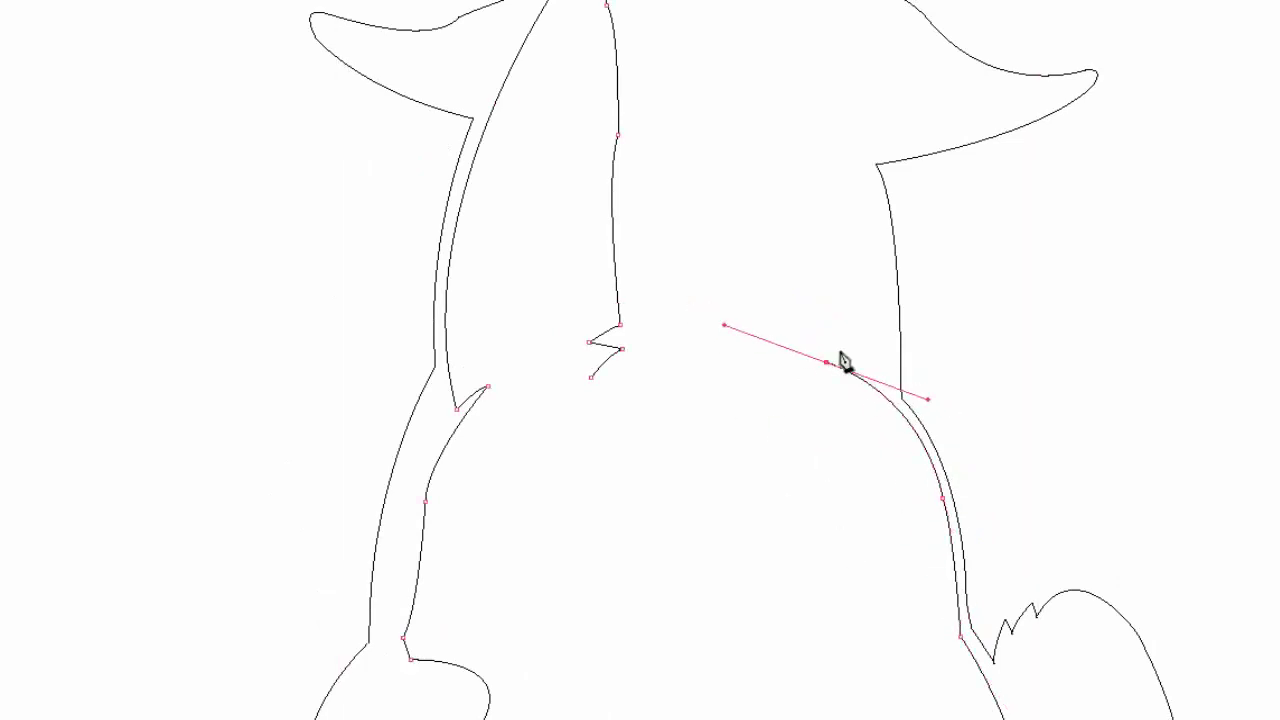
{"action": "left_click", "coordinate": [827, 363]}
{"action": "left_click_drag", "start_coordinate": [843, 229], "coordinate": [889, 446]}
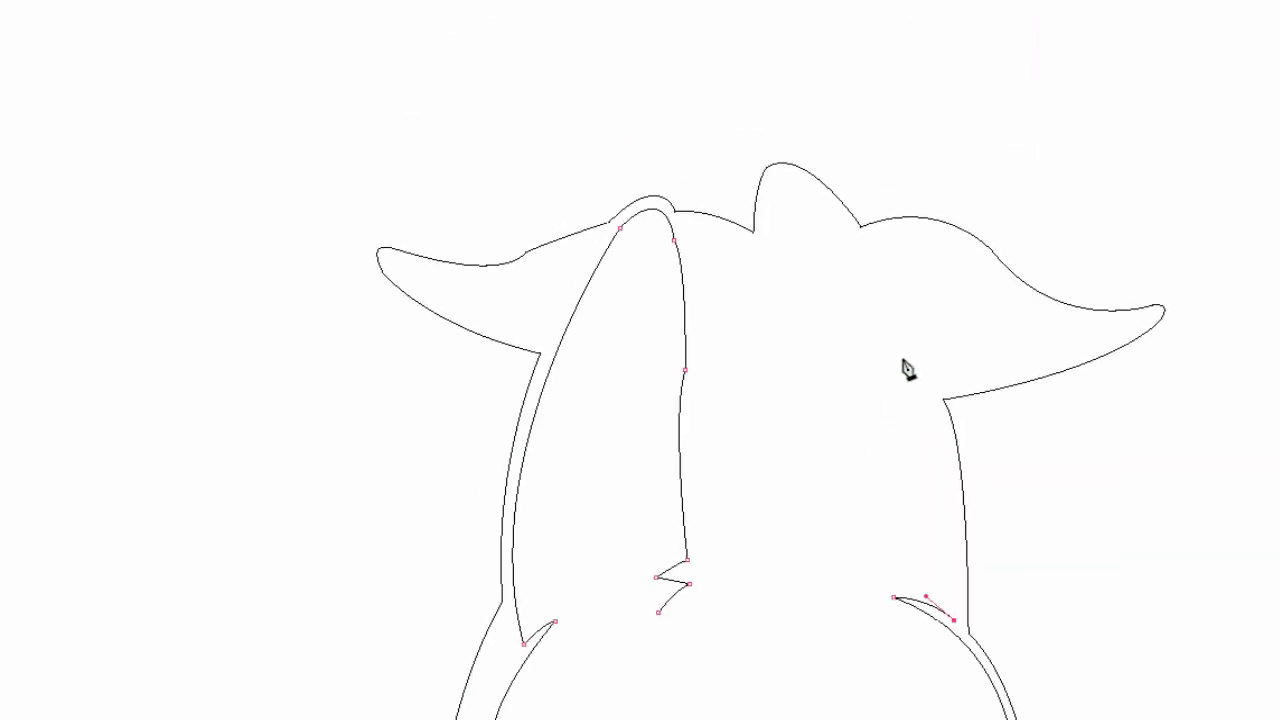
{"action": "left_click_drag", "start_coordinate": [814, 200], "coordinate": [657, 80]}
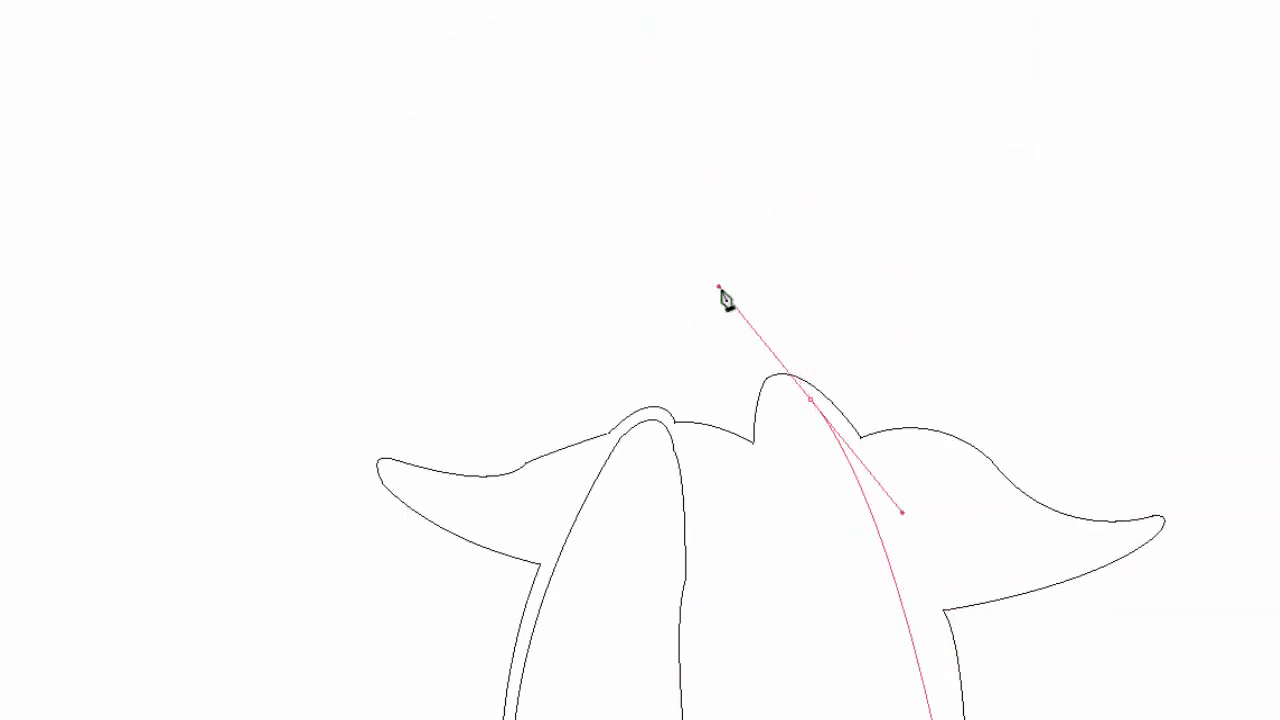
{"action": "left_click_drag", "start_coordinate": [824, 256], "coordinate": [682, 82]}
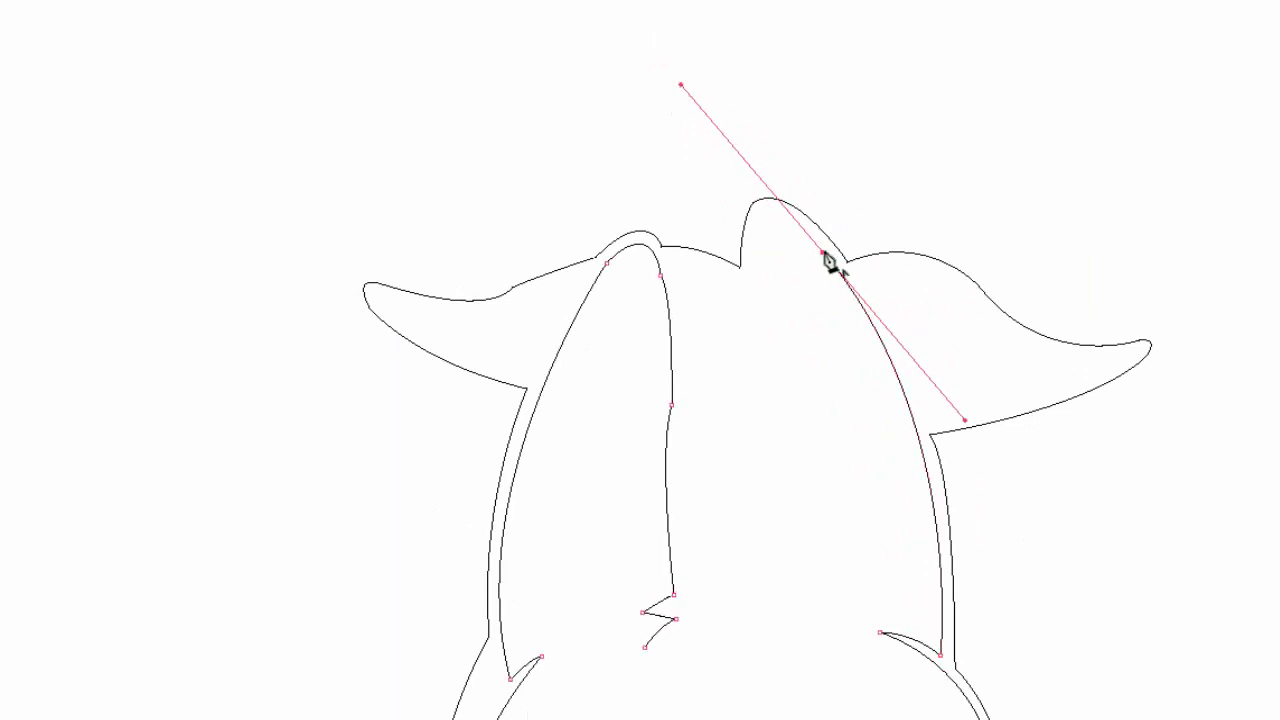
Draw the right ear's inner line and jagged fur across the forehead.
{"action": "left_click", "coordinate": [757, 218]}
{"action": "mouse_move", "coordinate": [767, 435]}
{"action": "left_mouse_down"}
{"action": "mouse_move", "coordinate": [786, 551]}
{"action": "mouse_move", "coordinate": [714, 314]}
{"action": "left_mouse_up"}
{"action": "key", "text": "ctrl+z"}
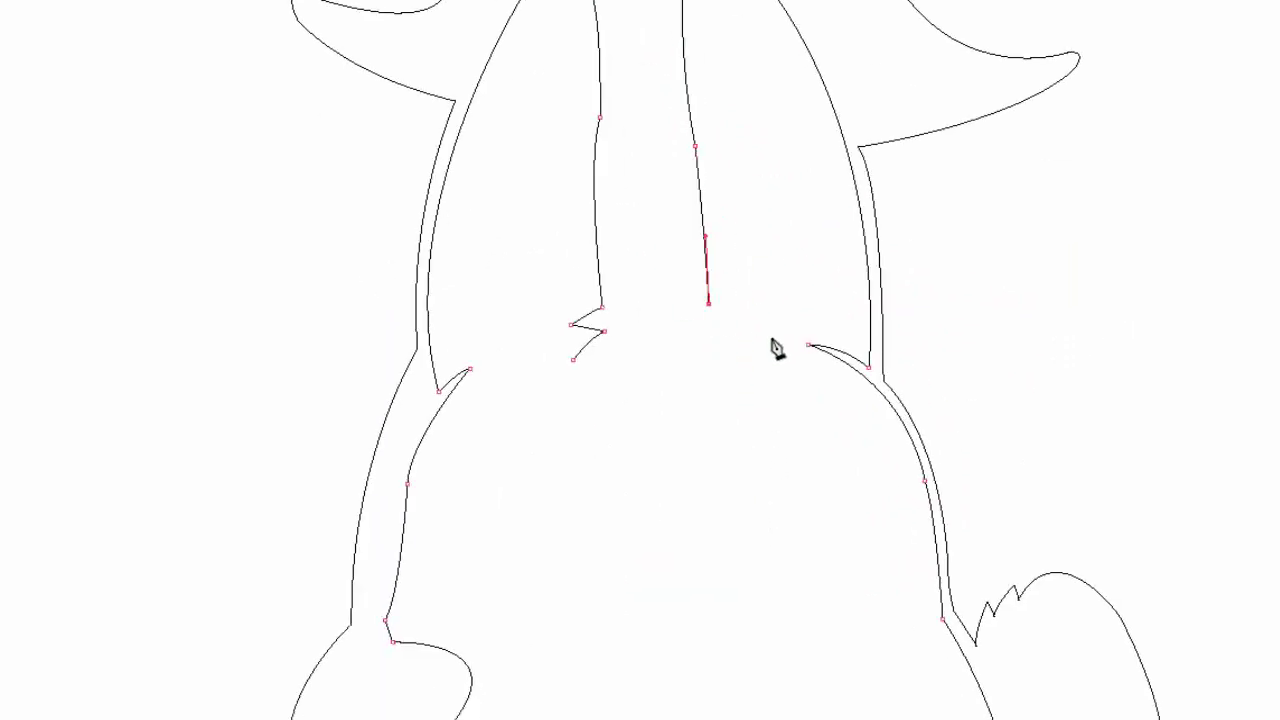
{"action": "left_click_drag", "start_coordinate": [775, 347], "coordinate": [738, 347]}
{"action": "left_click_drag", "start_coordinate": [609, 324], "coordinate": [651, 337]}
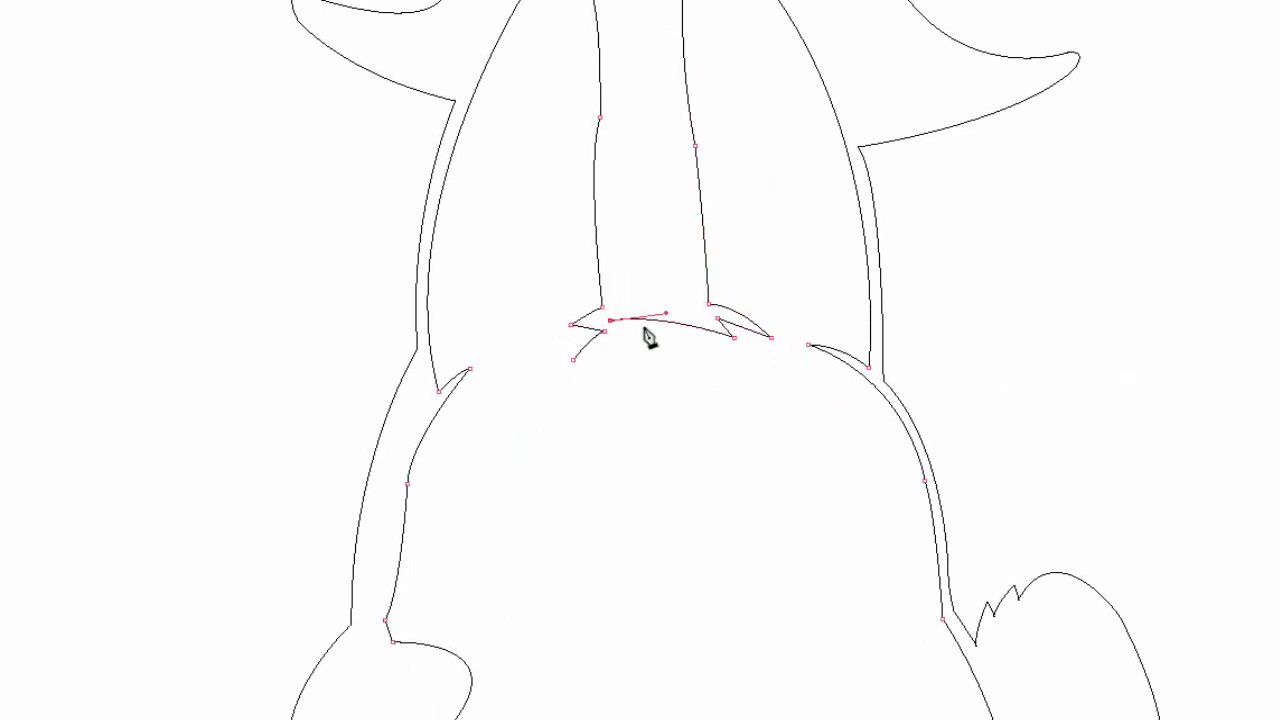
{"action": "left_click_drag", "start_coordinate": [573, 358], "coordinate": [556, 380]}
Close the open outline, then draw the left eye's outer circle and inner ring.
{"action": "left_click", "coordinate": [290, 235], "text": "ctrl"}
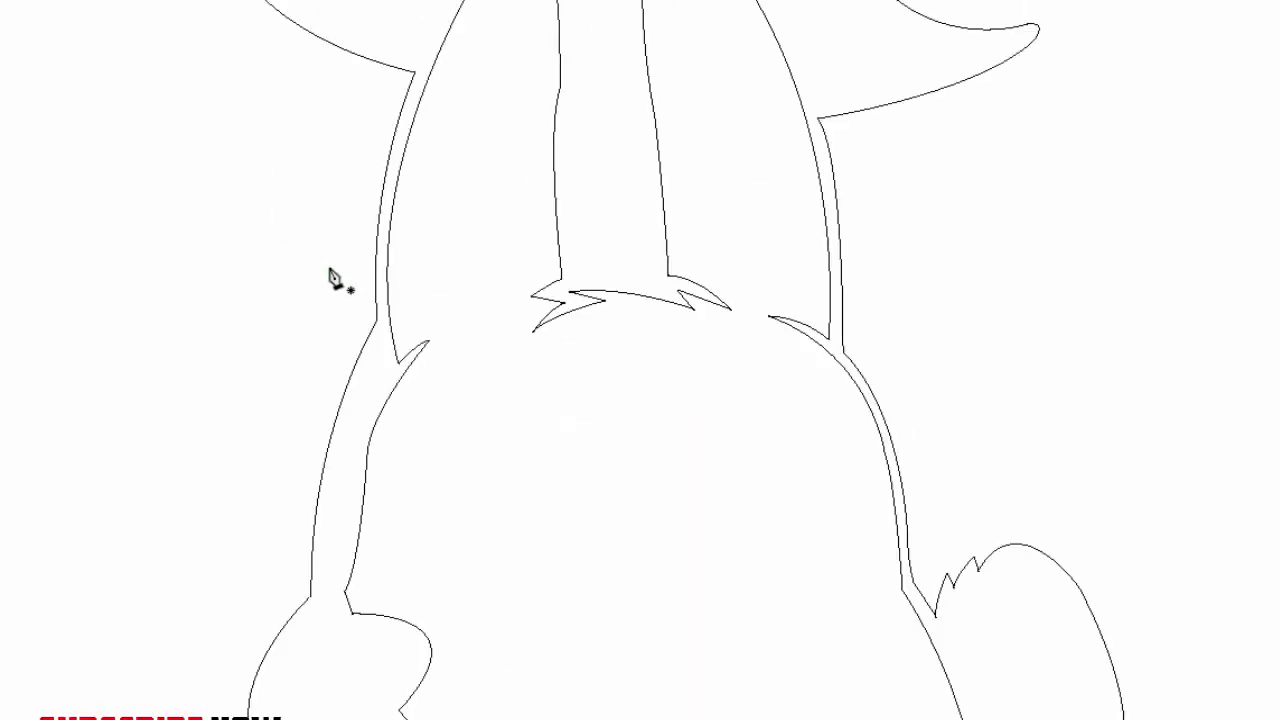
{"action": "left_click_drag", "start_coordinate": [246, 200], "coordinate": [303, 350]}
{"action": "scroll", "coordinate": [420, 388], "scroll_direction": "down", "scroll_amount": 10}
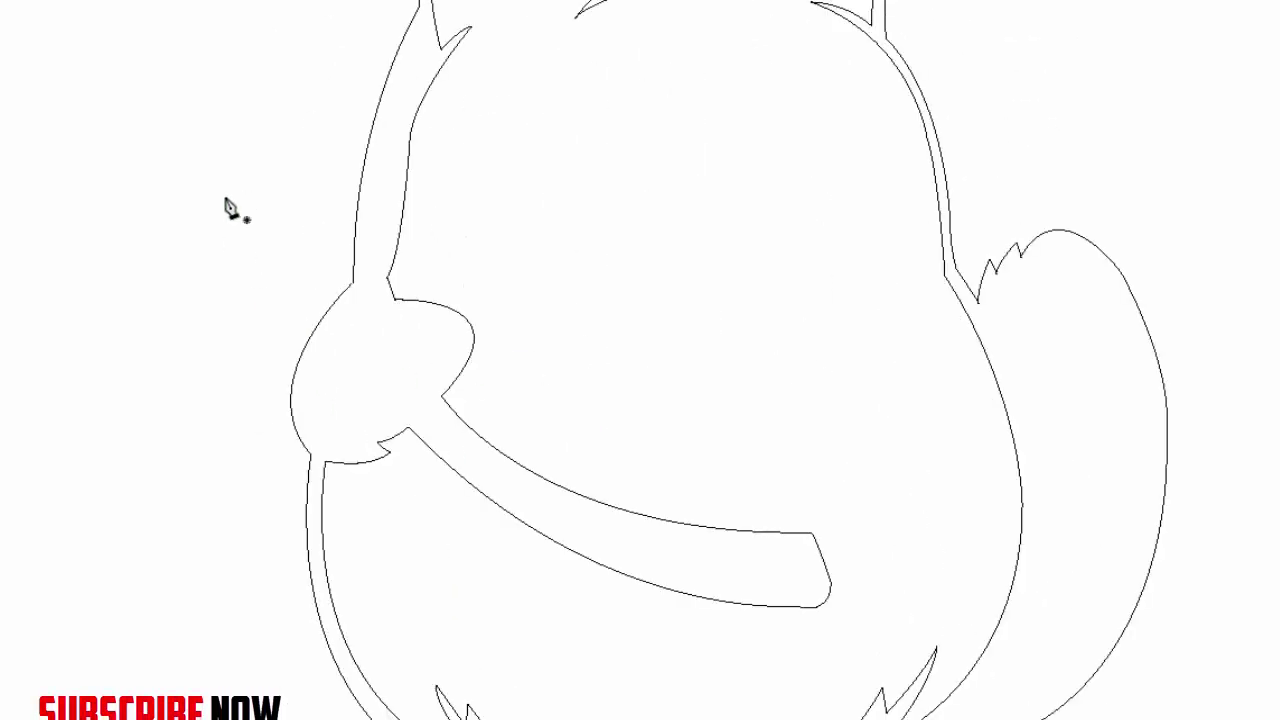
{"action": "scroll", "coordinate": [249, 243], "scroll_direction": "up", "scroll_amount": 6}
{"action": "left_click_drag", "start_coordinate": [570, 345], "coordinate": [647, 435]}
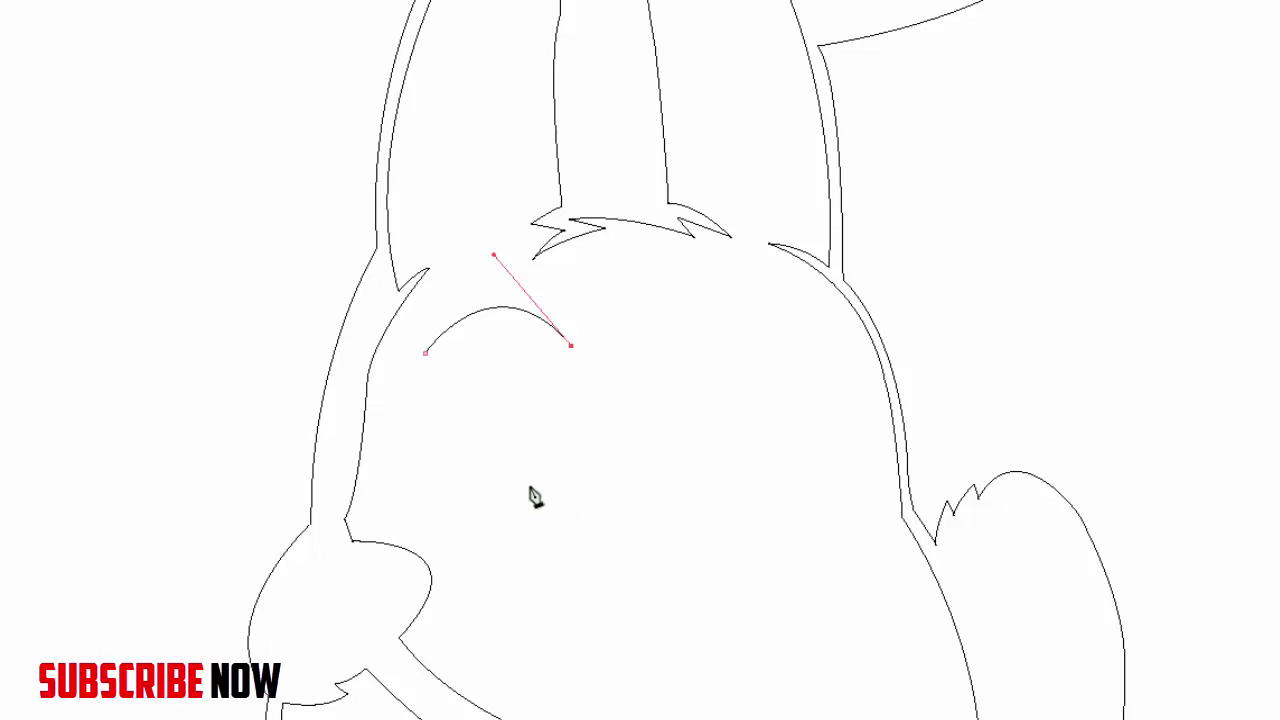
{"action": "left_click_drag", "start_coordinate": [530, 484], "coordinate": [434, 543]}
{"action": "mouse_move", "coordinate": [415, 448]}
{"action": "left_mouse_down"}
{"action": "mouse_move", "coordinate": [386, 363]}
{"action": "mouse_move", "coordinate": [451, 314]}
{"action": "left_mouse_up"}
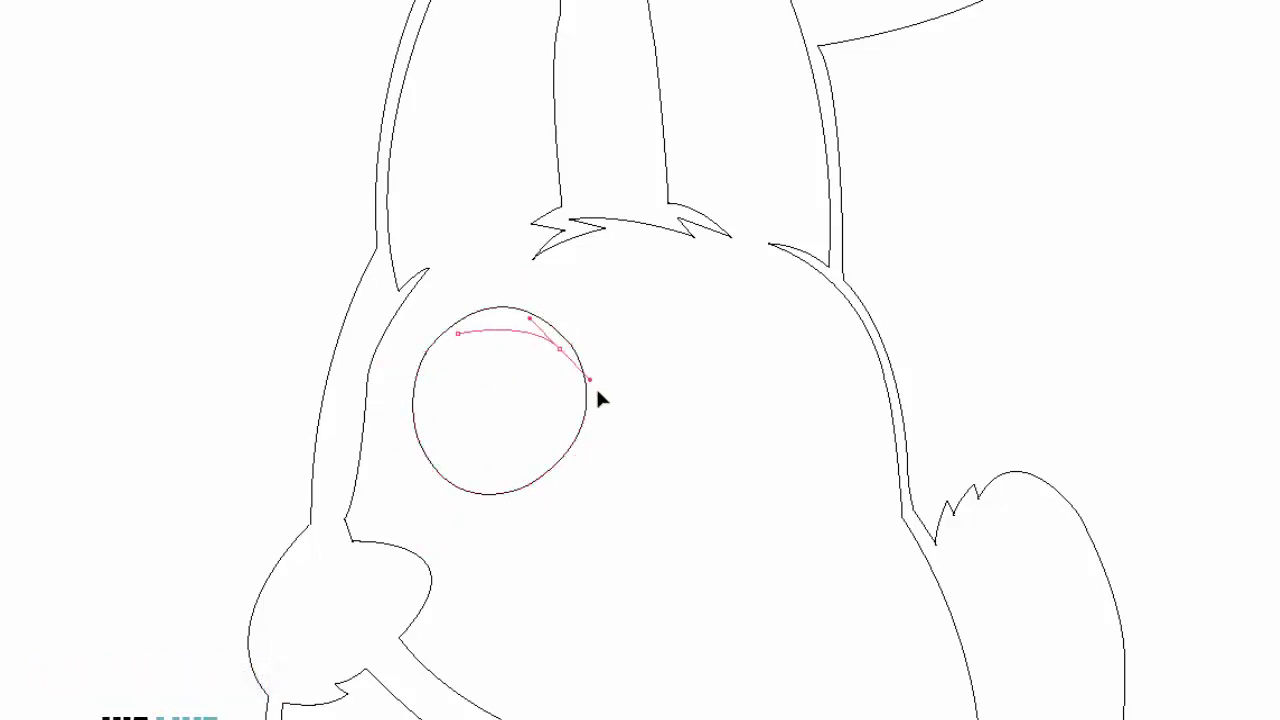
{"action": "left_click_drag", "start_coordinate": [535, 471], "coordinate": [463, 531]}
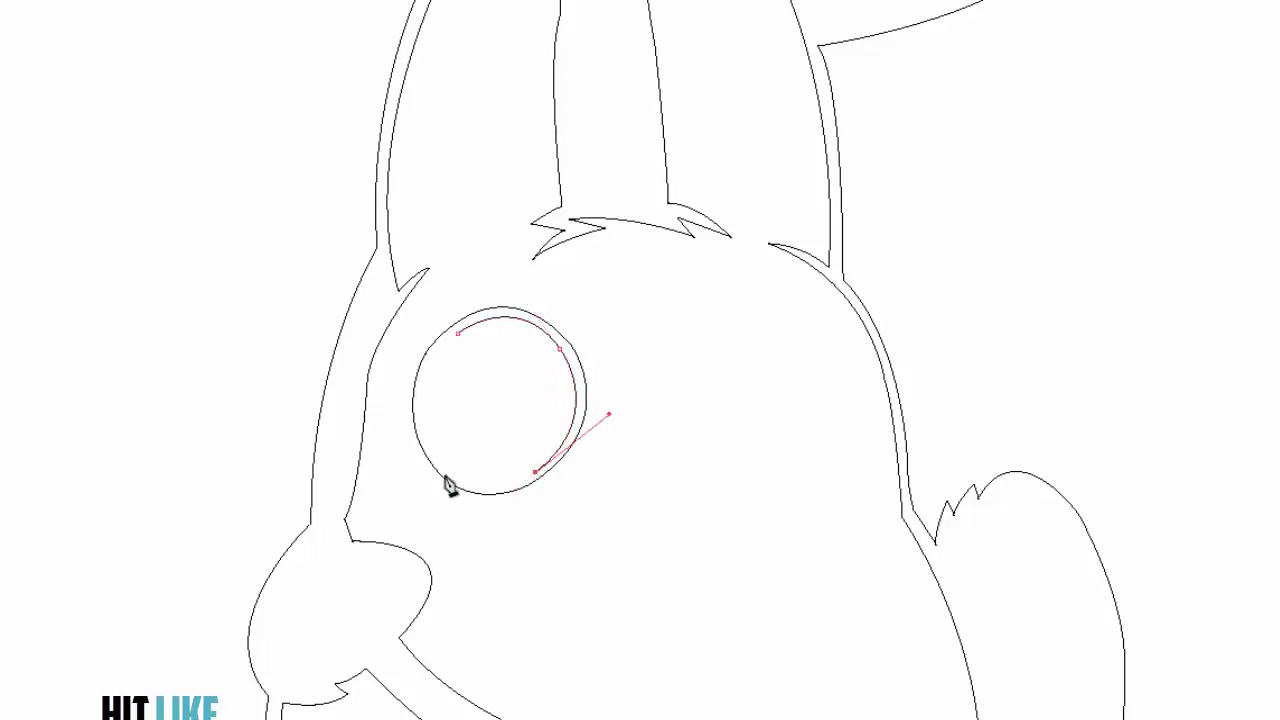
{"action": "left_click_drag", "start_coordinate": [430, 450], "coordinate": [391, 380]}
{"action": "left_click_drag", "start_coordinate": [457, 333], "coordinate": [520, 286]}
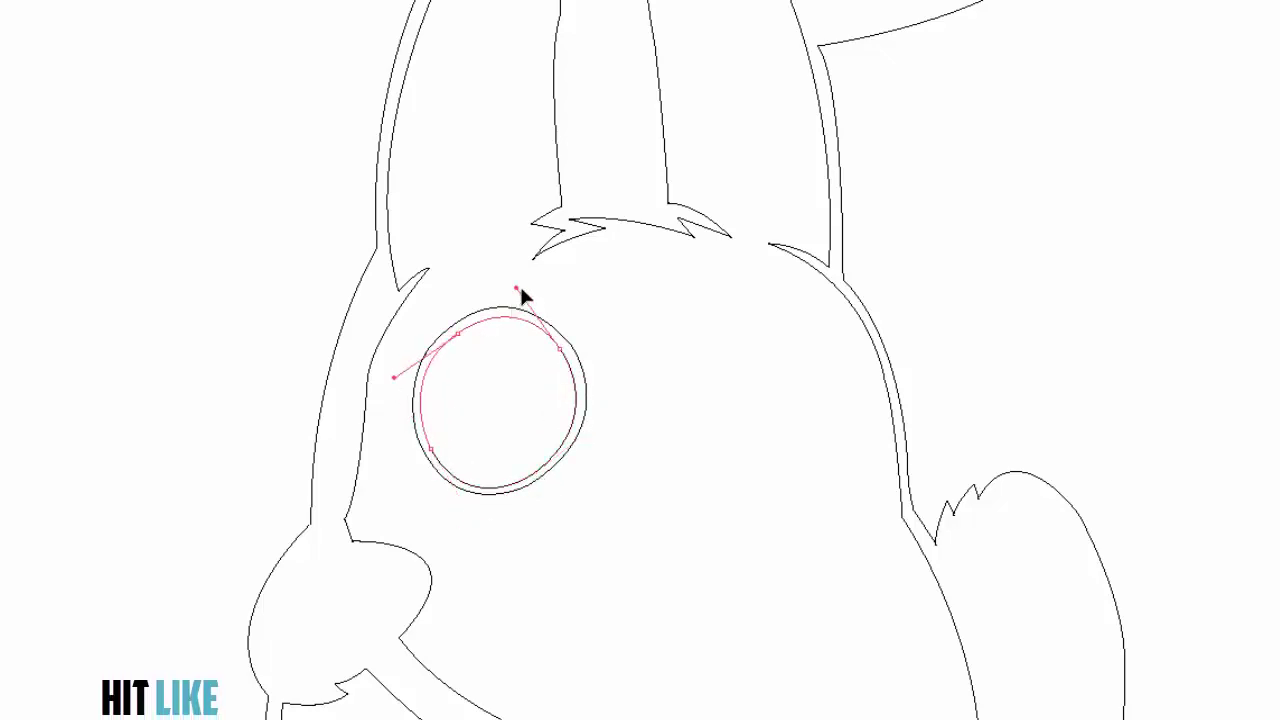
{"action": "left_click", "coordinate": [483, 172], "text": "ctrl"}
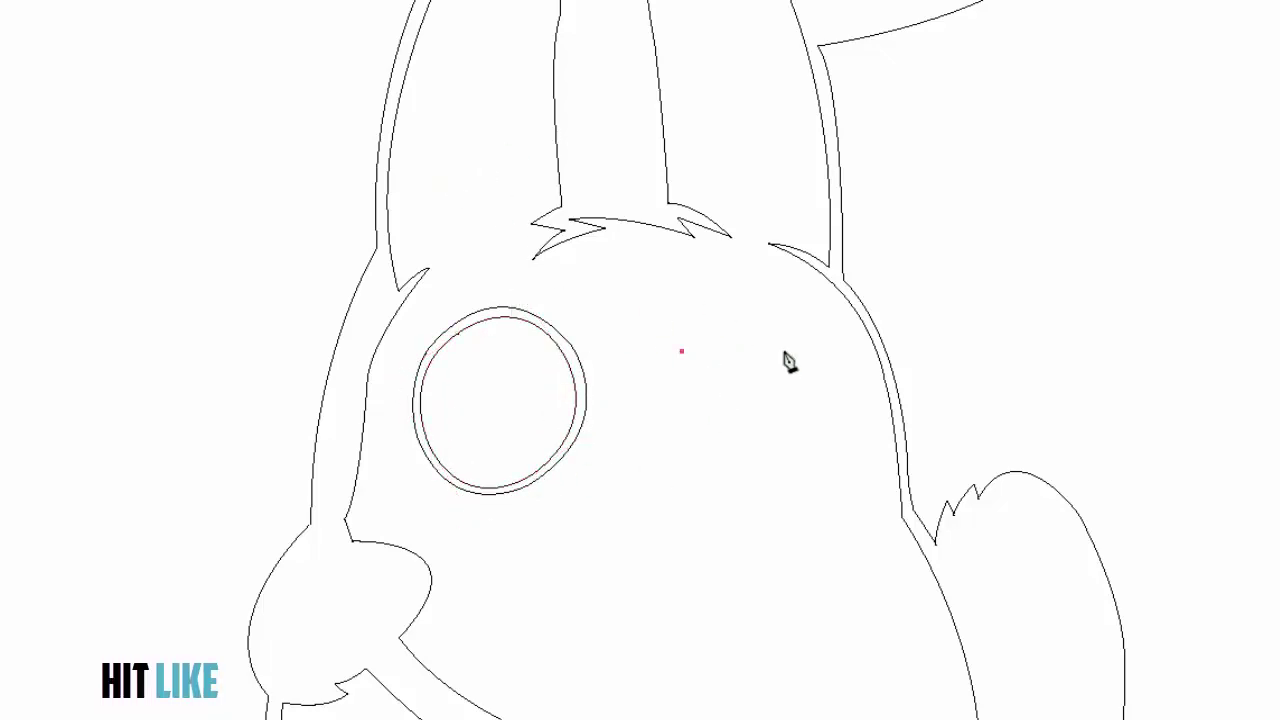
Draw the right eye's outer circle and inner ring.
{"action": "left_click_drag", "start_coordinate": [824, 343], "coordinate": [886, 391]}
{"action": "left_click", "coordinate": [825, 343], "text": "alt"}
{"action": "left_click_drag", "start_coordinate": [811, 477], "coordinate": [745, 541]}
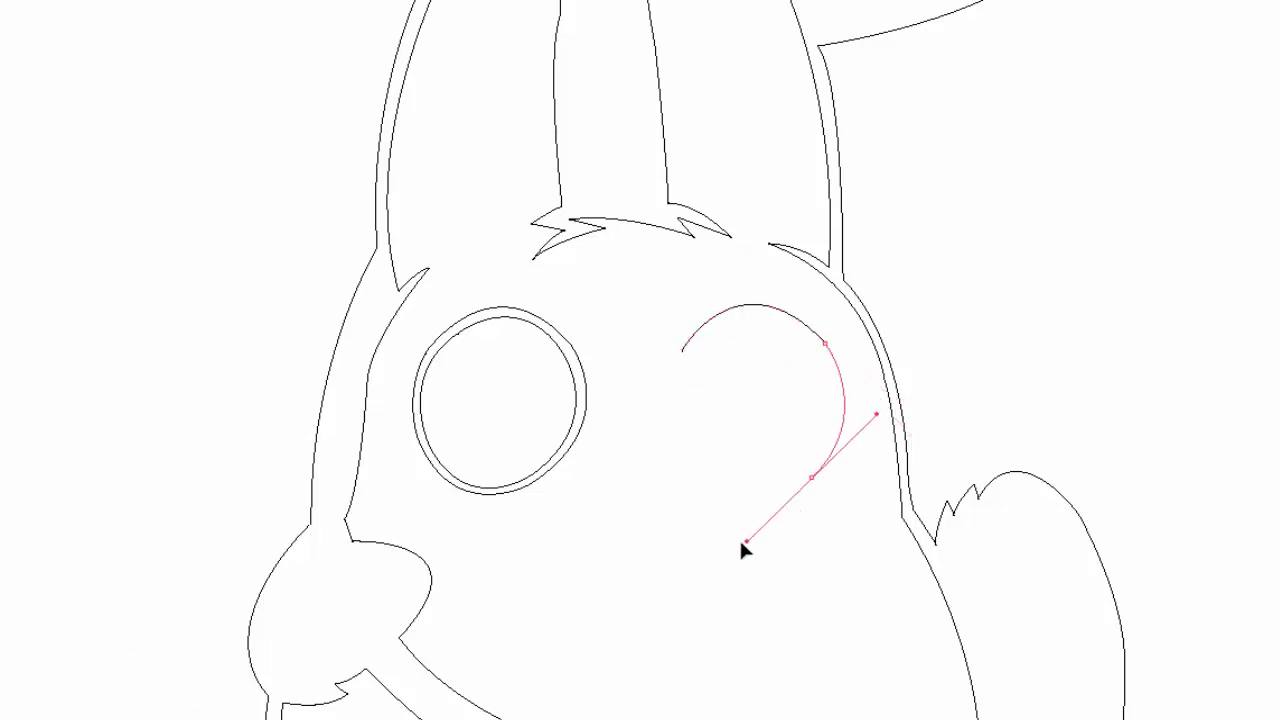
{"action": "left_click_drag", "start_coordinate": [692, 455], "coordinate": [635, 389]}
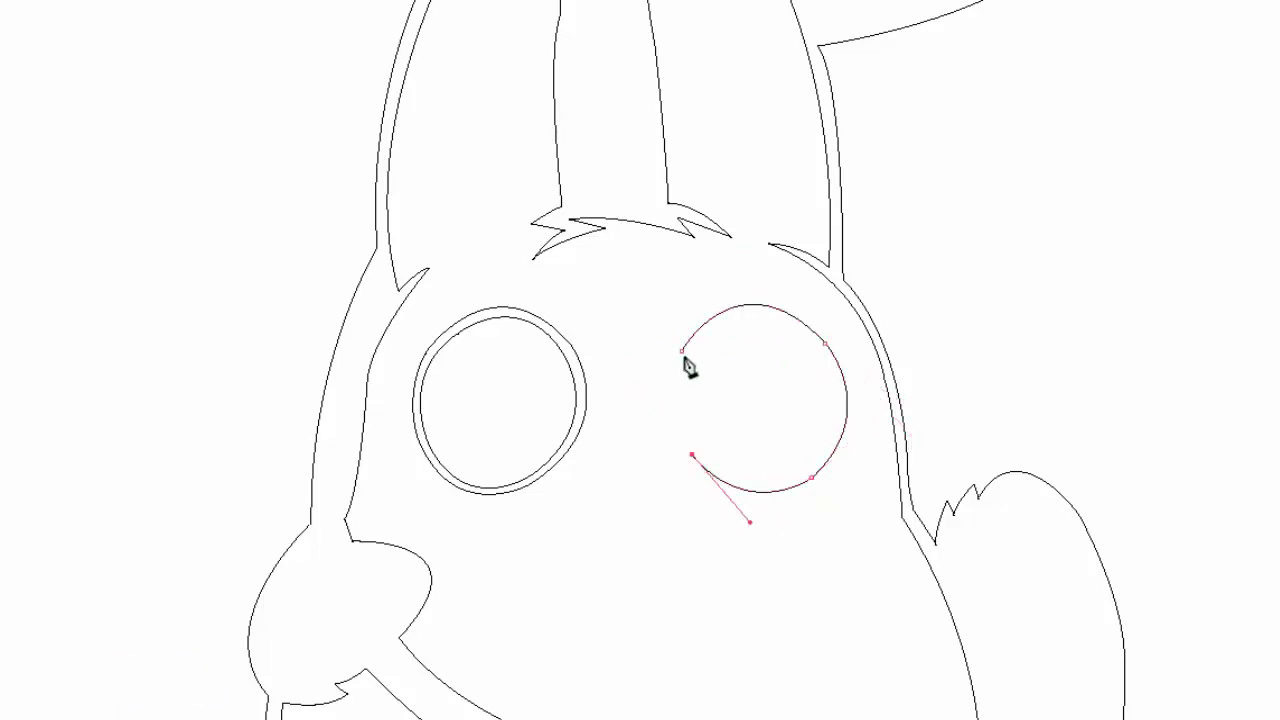
{"action": "left_click_drag", "start_coordinate": [682, 352], "coordinate": [703, 290]}
{"action": "left_click_drag", "start_coordinate": [818, 349], "coordinate": [891, 428]}
{"action": "left_click_drag", "start_coordinate": [795, 478], "coordinate": [712, 526]}
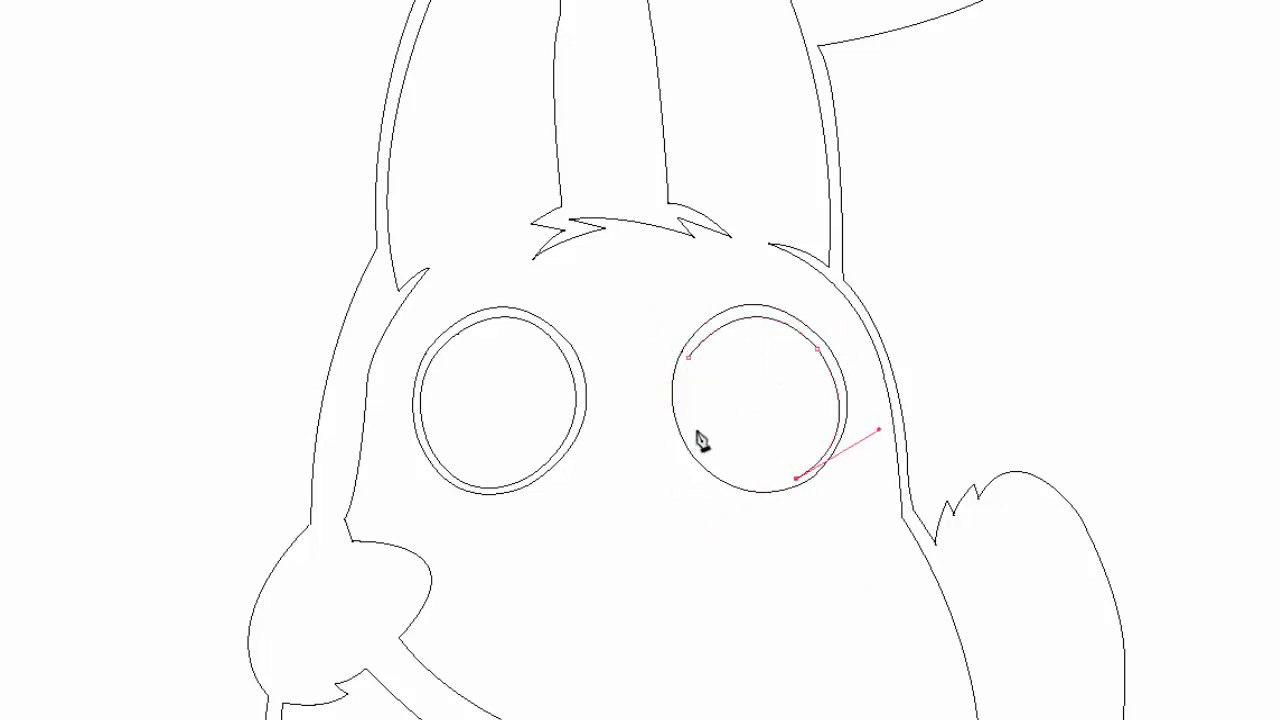
{"action": "left_click_drag", "start_coordinate": [697, 442], "coordinate": [669, 418]}
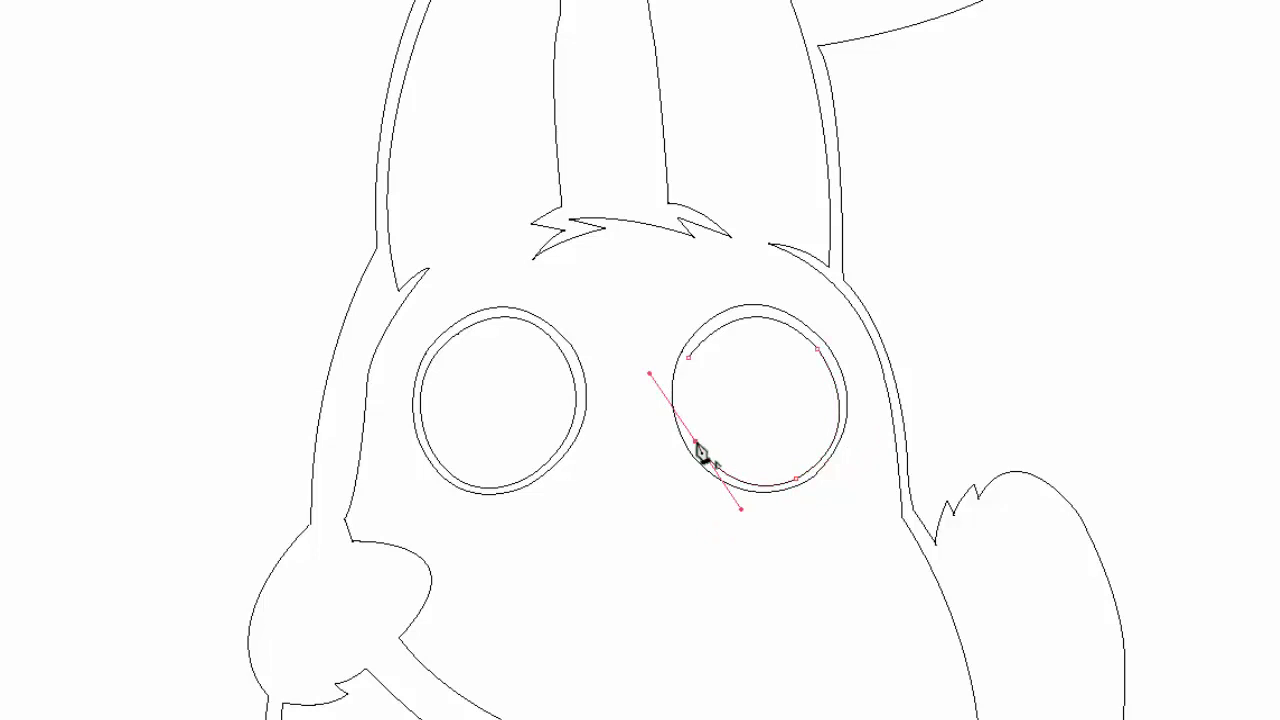
{"action": "left_click", "coordinate": [702, 307], "text": "ctrl"}
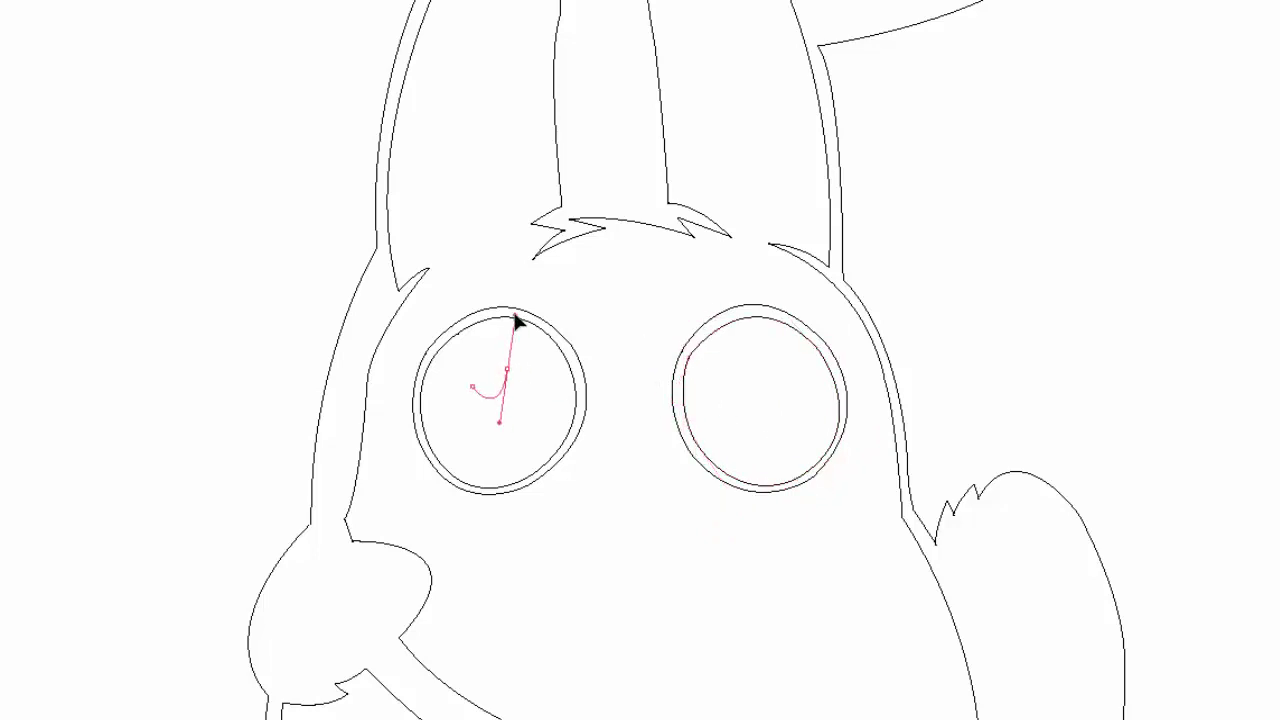
Draw crescent-shaped pupils inside the left and right eyes.
{"action": "left_click_drag", "start_coordinate": [515, 318], "coordinate": [520, 362]}
{"action": "key", "text": "ctrl+z"}
{"action": "left_click", "coordinate": [645, 540], "text": "ctrl"}
{"action": "left_click", "coordinate": [728, 387]}
{"action": "left_click_drag", "start_coordinate": [761, 434], "coordinate": [778, 441]}
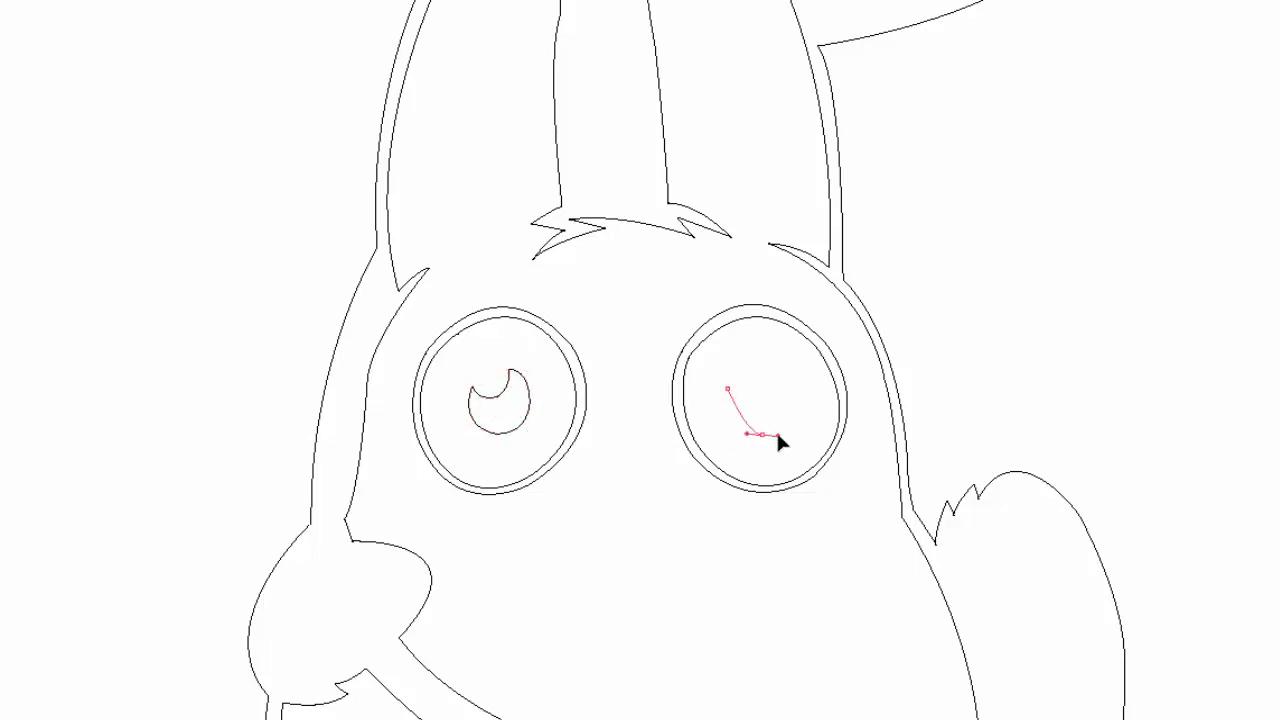
{"action": "left_click_drag", "start_coordinate": [790, 392], "coordinate": [785, 380]}
{"action": "left_click", "coordinate": [660, 500], "text": "ctrl"}
Trace a closed inner outline around the raised paw, with a sharp notched lower corner.
{"action": "scroll", "coordinate": [686, 400], "scroll_direction": "up", "scroll_amount": 5}
{"action": "scroll", "coordinate": [700, 449], "scroll_direction": "down", "scroll_amount": 3}
{"action": "scroll", "coordinate": [700, 325], "scroll_direction": "down", "scroll_amount": 5}
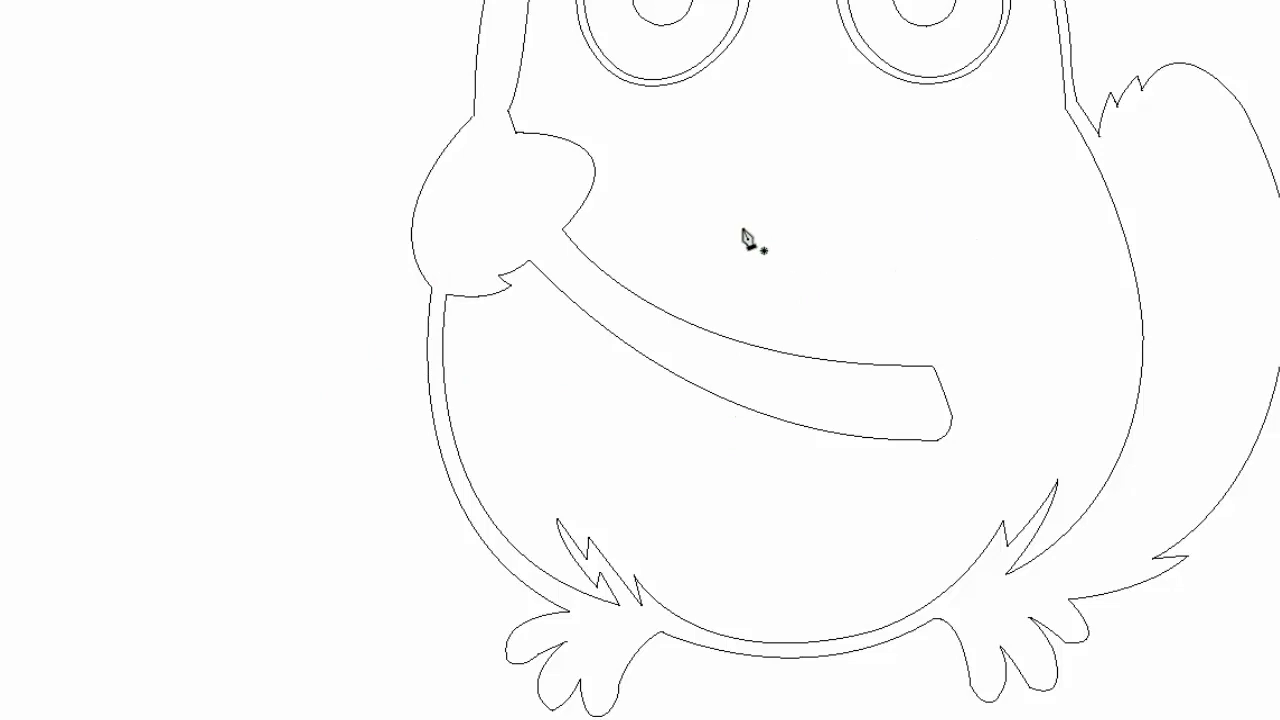
{"action": "scroll", "coordinate": [700, 300], "scroll_direction": "up", "scroll_amount": 6}
{"action": "scroll", "coordinate": [650, 380], "scroll_direction": "left", "scroll_amount": 3}
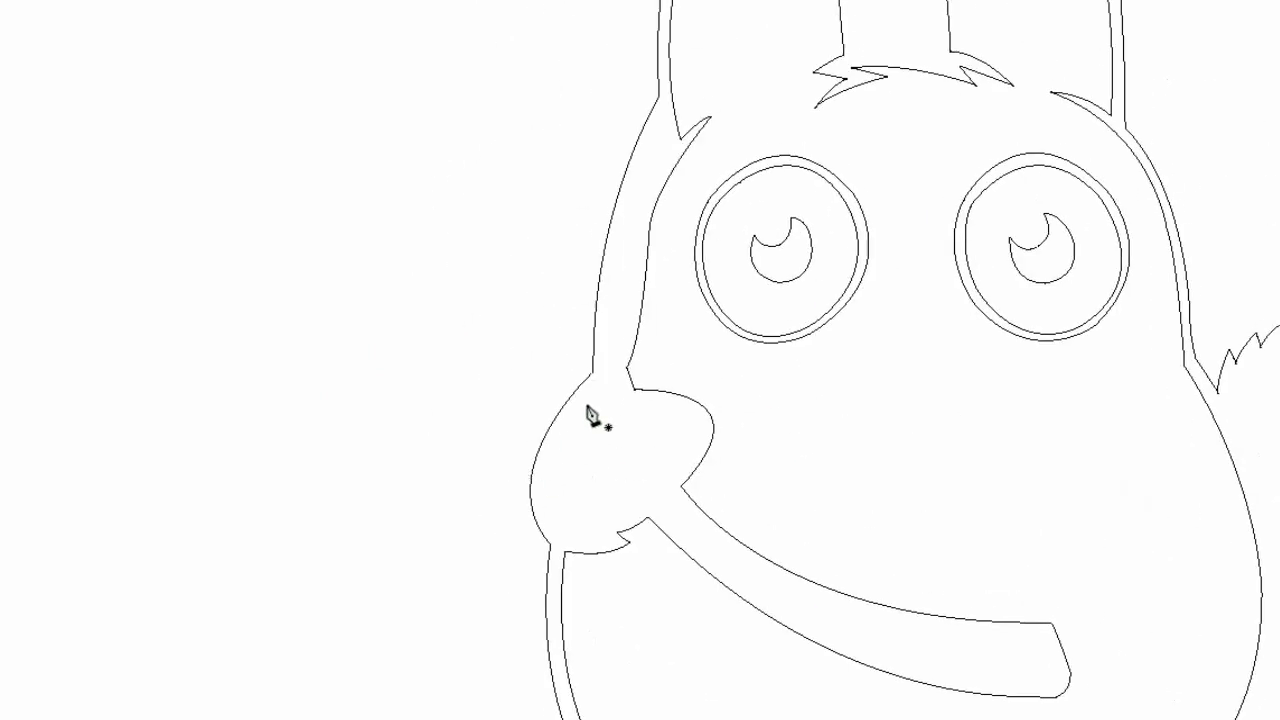
{"action": "left_click_drag", "start_coordinate": [545, 467], "coordinate": [543, 493]}
{"action": "left_click_drag", "start_coordinate": [603, 537], "coordinate": [675, 525]}
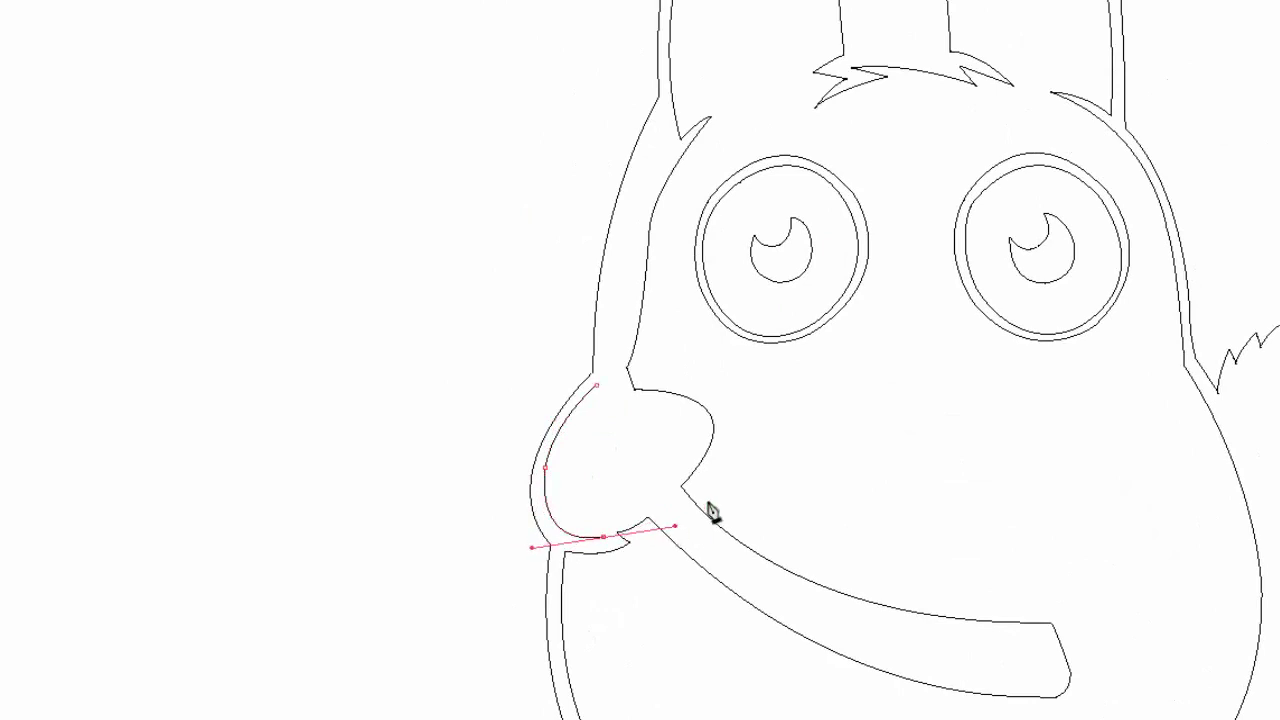
{"action": "left_click", "coordinate": [603, 537]}
{"action": "left_click_drag", "start_coordinate": [697, 442], "coordinate": [735, 388]}
{"action": "left_click_drag", "start_coordinate": [637, 399], "coordinate": [727, 399]}
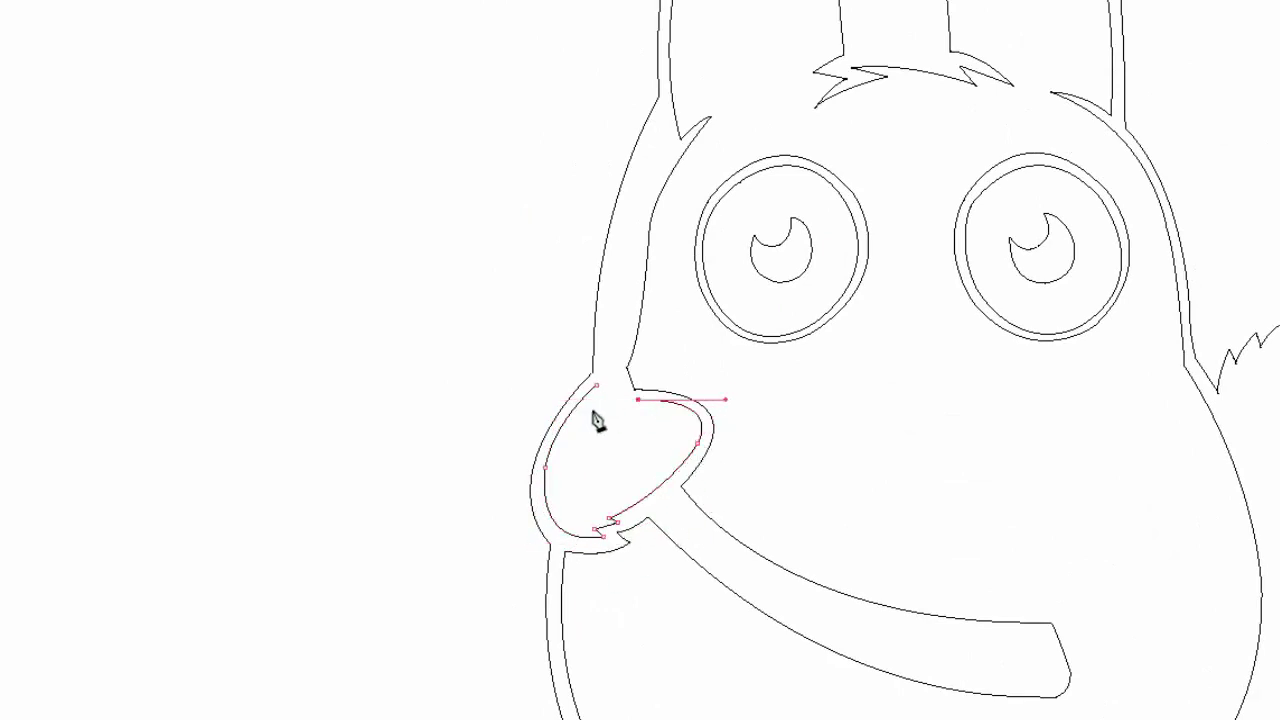
{"action": "left_click", "coordinate": [596, 386]}
{"action": "left_click", "coordinate": [592, 410], "text": "ctrl"}
Add two curved anchors along the tail's inner edge.
{"action": "scroll", "coordinate": [763, 443], "scroll_direction": "right", "scroll_amount": 5}
{"action": "scroll", "coordinate": [700, 400], "scroll_direction": "down", "scroll_amount": 5}
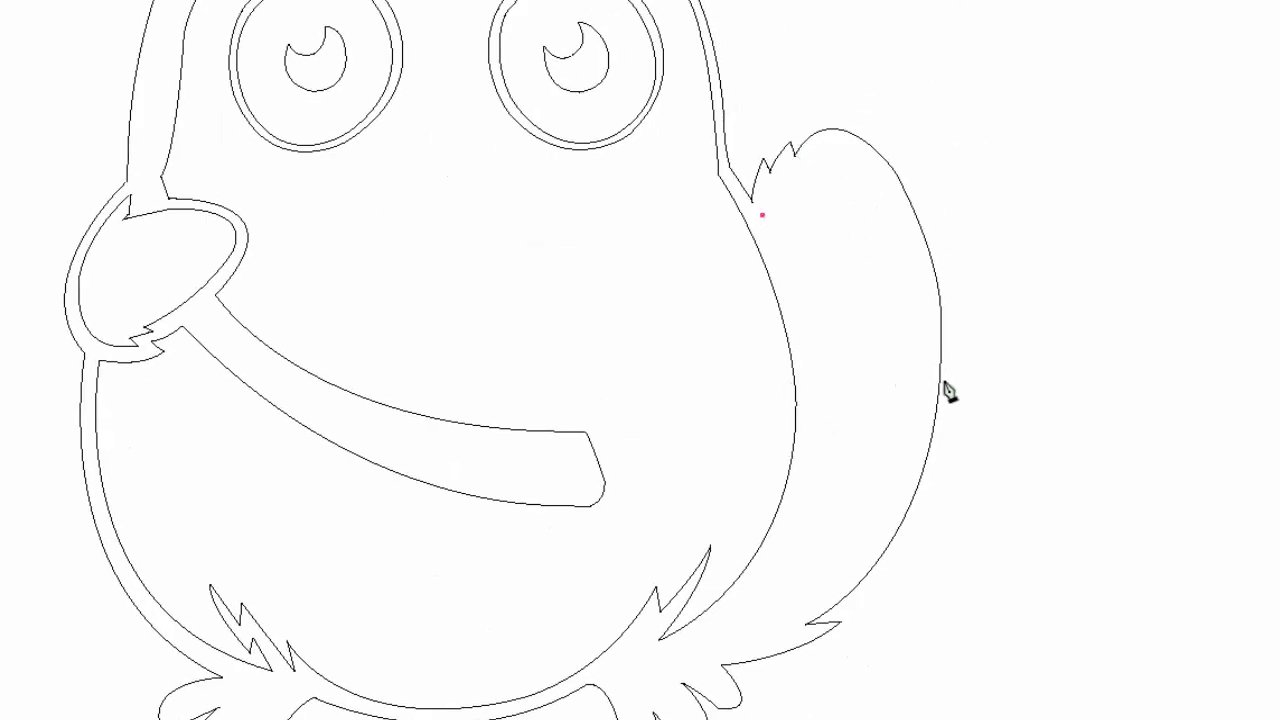
{"action": "left_click_drag", "start_coordinate": [809, 437], "coordinate": [805, 550]}
{"action": "scroll", "coordinate": [794, 460], "scroll_direction": "down", "scroll_amount": 4}
{"action": "scroll", "coordinate": [794, 460], "scroll_direction": "left", "scroll_amount": 2}
{"action": "left_click_drag", "start_coordinate": [790, 452], "coordinate": [674, 528]}
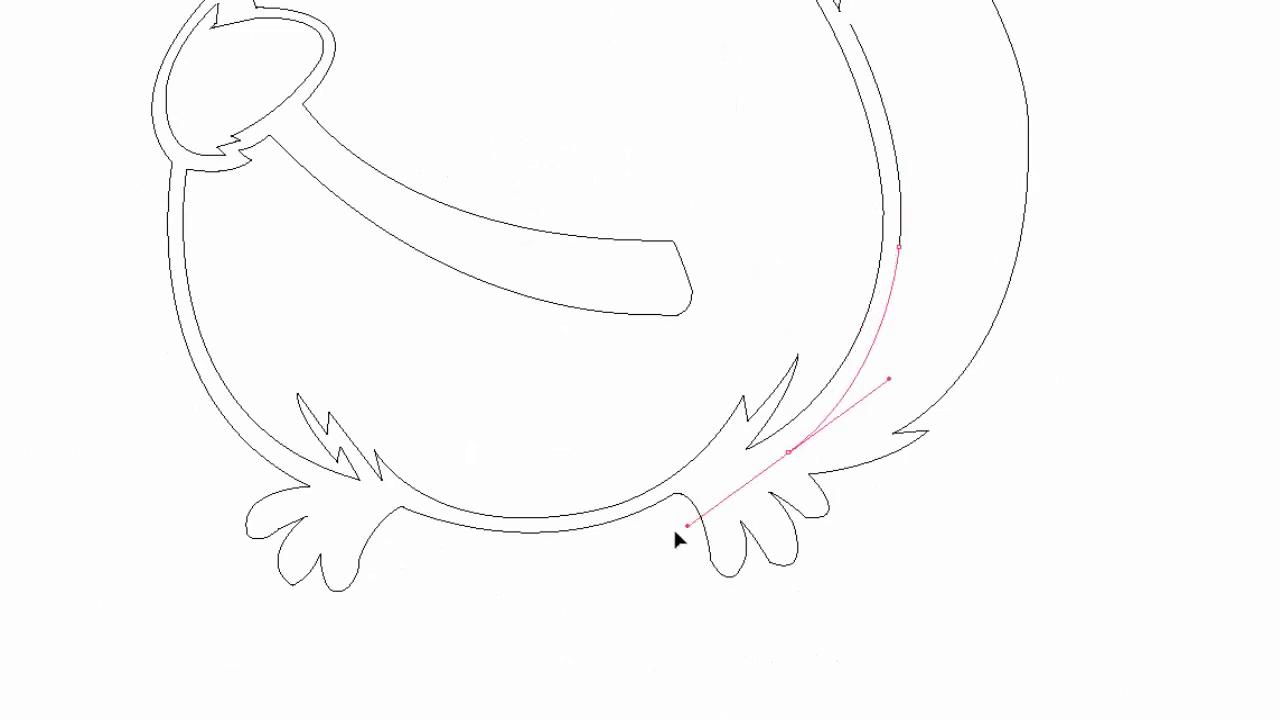
Trace the tail's inner outline up over its rounded top, with zigzag base points, and close it.
{"action": "left_click", "coordinate": [843, 440]}
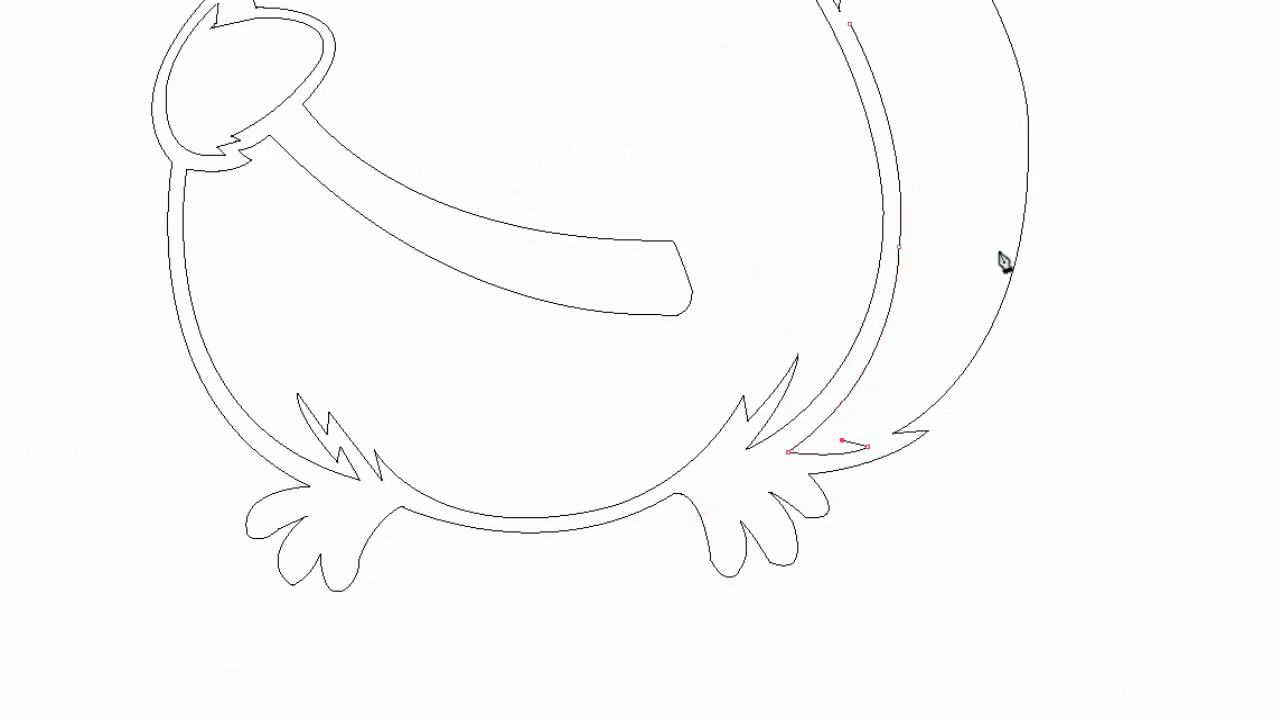
{"action": "left_click_drag", "start_coordinate": [1008, 220], "coordinate": [1046, 34]}
{"action": "left_click_drag", "start_coordinate": [971, 182], "coordinate": [944, 334]}
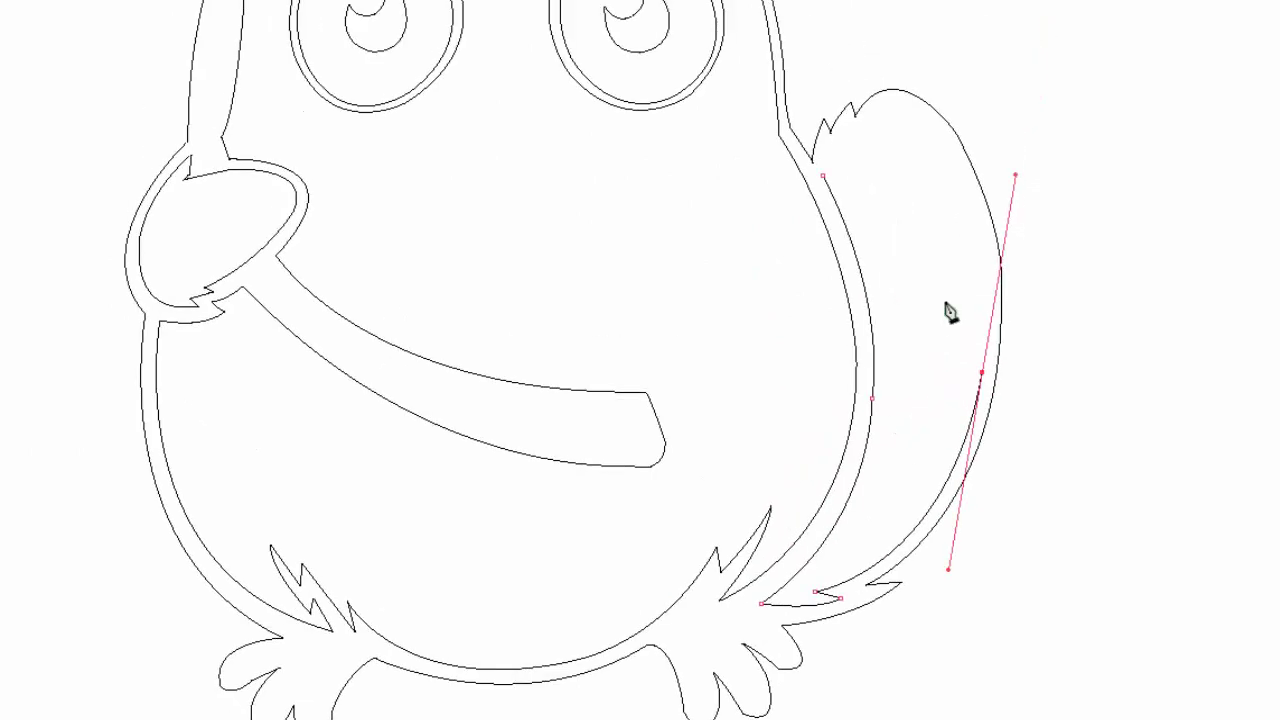
{"action": "scroll", "coordinate": [962, 313], "scroll_direction": "up", "scroll_amount": 3}
{"action": "left_click_drag", "start_coordinate": [952, 224], "coordinate": [1020, 330]}
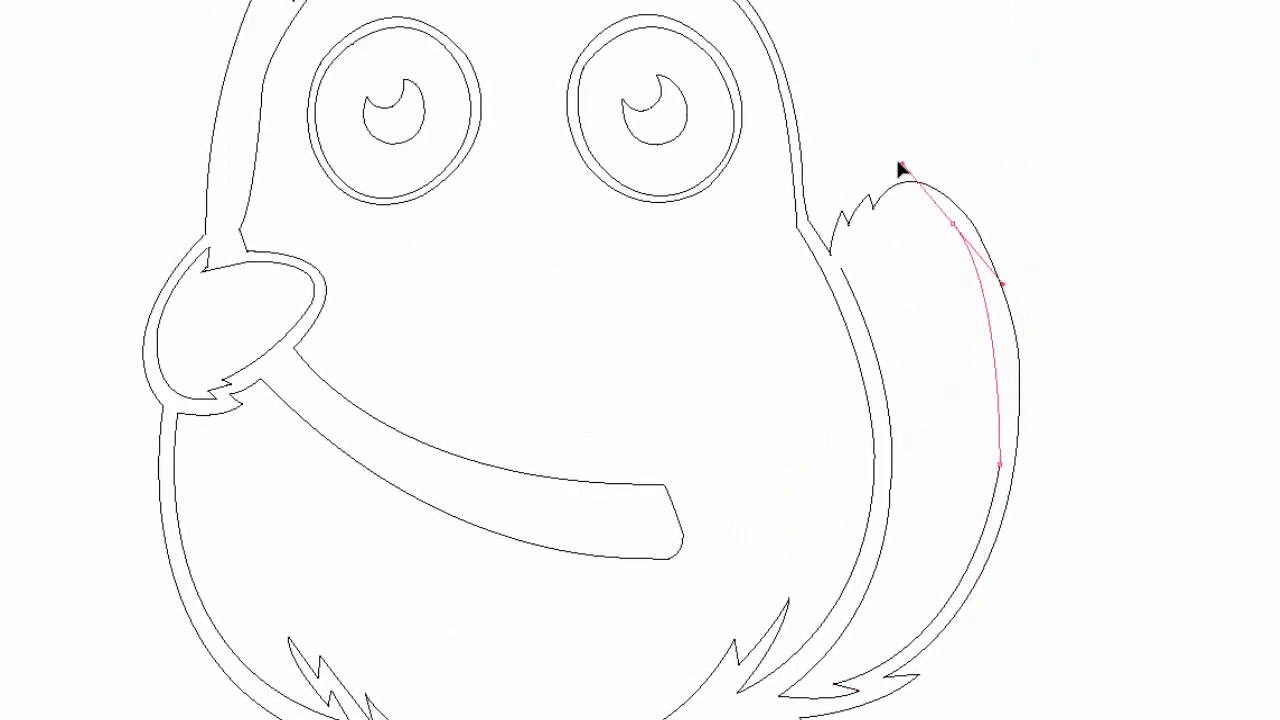
{"action": "left_click", "coordinate": [952, 224]}
{"action": "left_click_drag", "start_coordinate": [860, 248], "coordinate": [814, 357]}
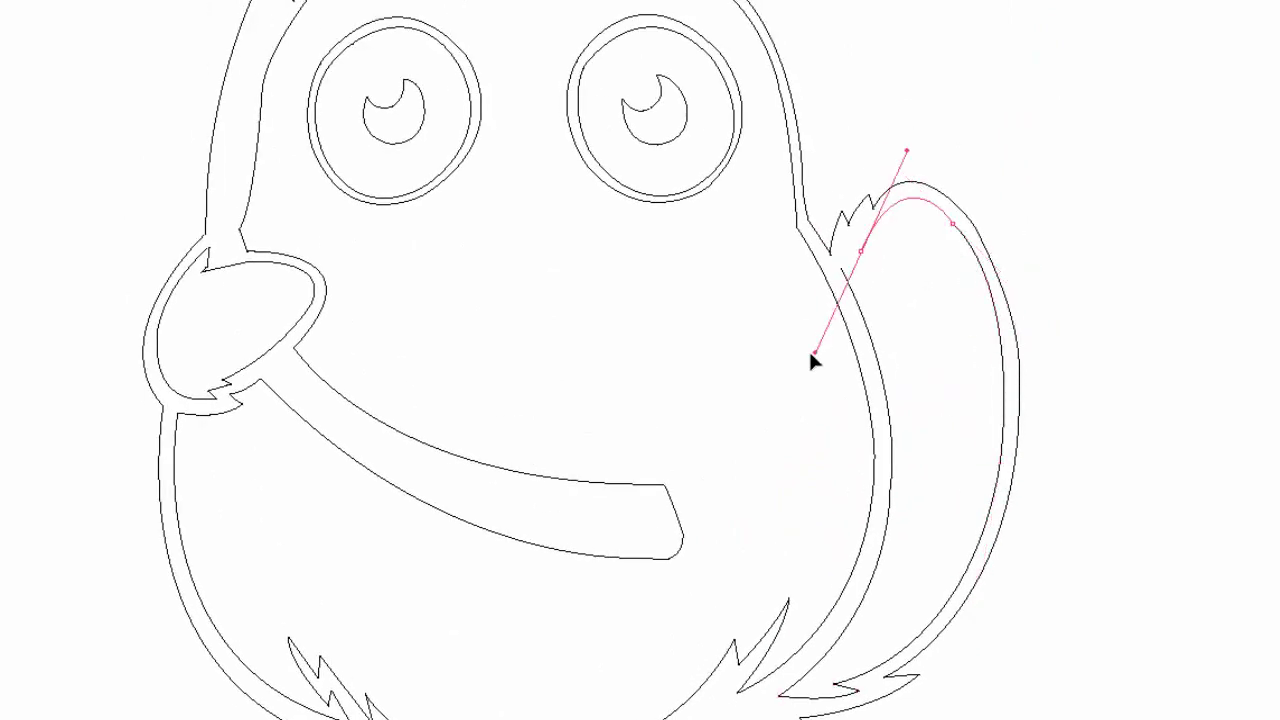
{"action": "left_click", "coordinate": [850, 264]}
{"action": "left_click", "coordinate": [841, 268]}
Draw a closed inner shape inside the left leaf with a sharp tip.
{"action": "scroll", "coordinate": [660, 376], "scroll_direction": "down", "scroll_amount": 3}
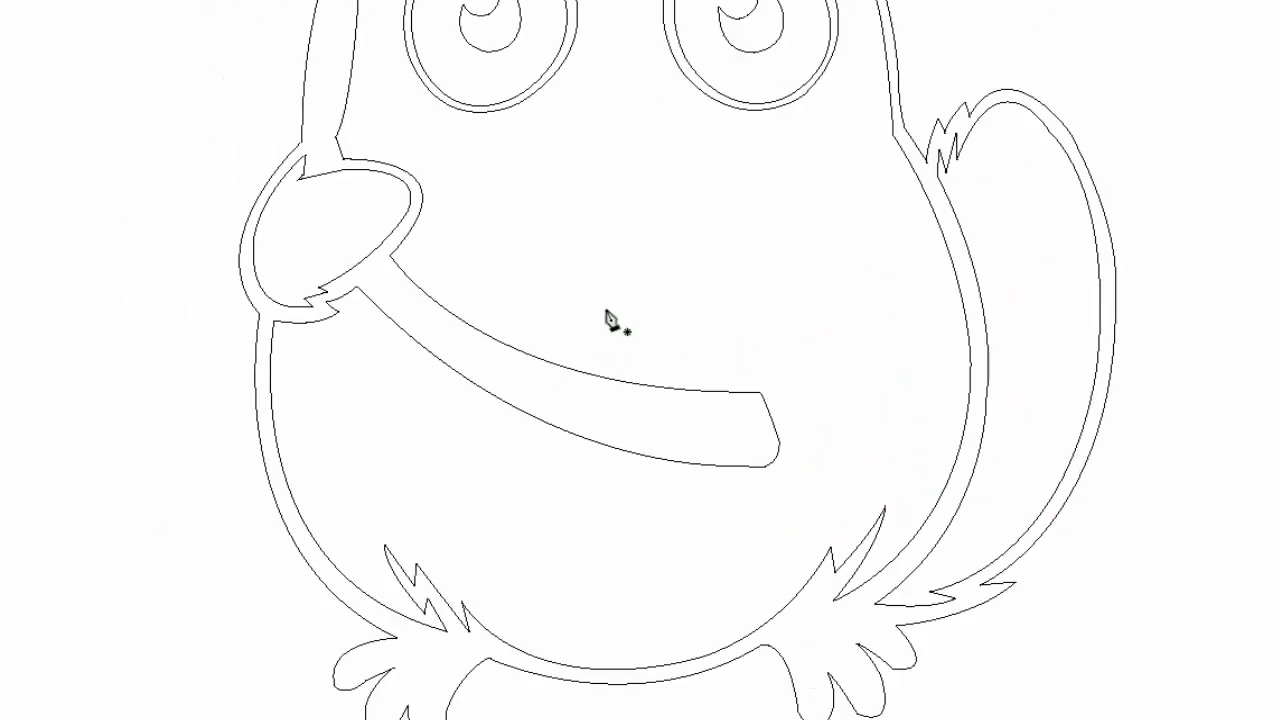
{"action": "scroll", "coordinate": [657, 300], "scroll_direction": "down", "scroll_amount": 2}
{"action": "scroll", "coordinate": [664, 303], "scroll_direction": "up", "scroll_amount": 5}
{"action": "scroll", "coordinate": [662, 341], "scroll_direction": "up", "scroll_amount": 3}
{"action": "scroll", "coordinate": [660, 338], "scroll_direction": "up", "scroll_amount": 9}
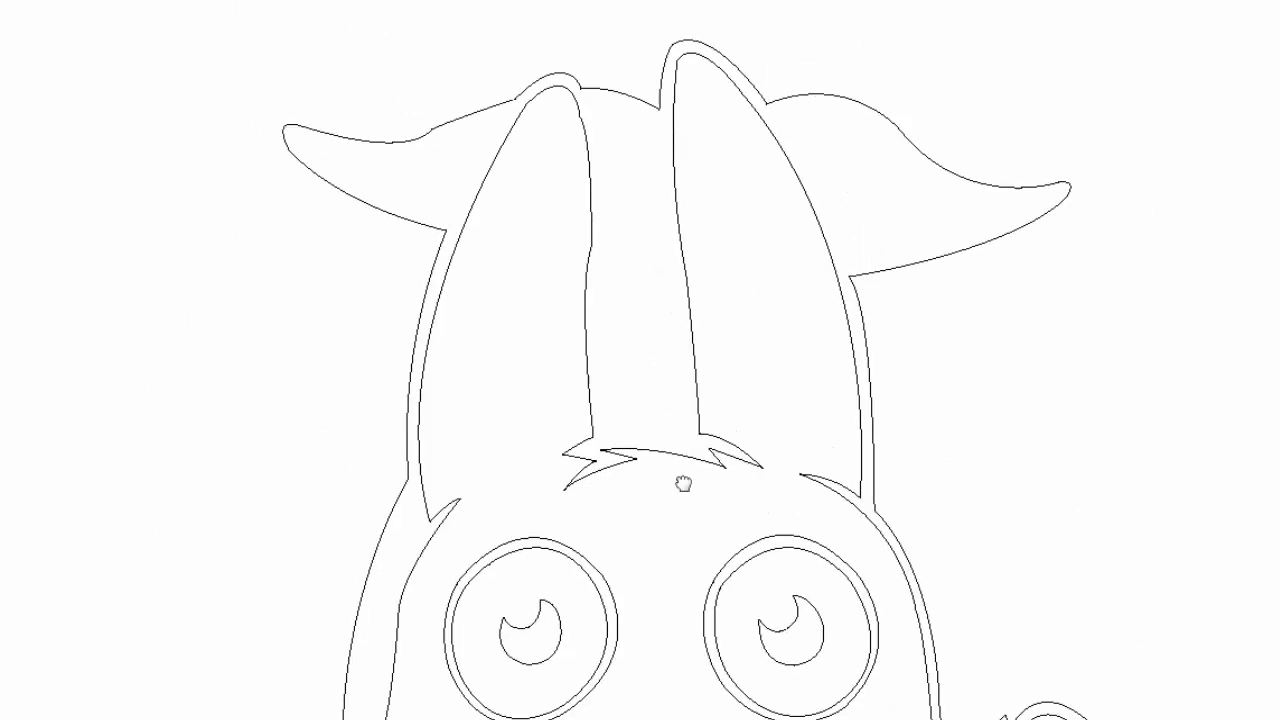
{"action": "scroll", "coordinate": [686, 486], "scroll_direction": "down", "scroll_amount": 3}
{"action": "scroll", "coordinate": [597, 220], "scroll_direction": "left", "scroll_amount": 2}
{"action": "scroll", "coordinate": [597, 220], "scroll_direction": "up", "scroll_amount": 8}
{"action": "scroll", "coordinate": [611, 320], "scroll_direction": "left", "scroll_amount": 3}
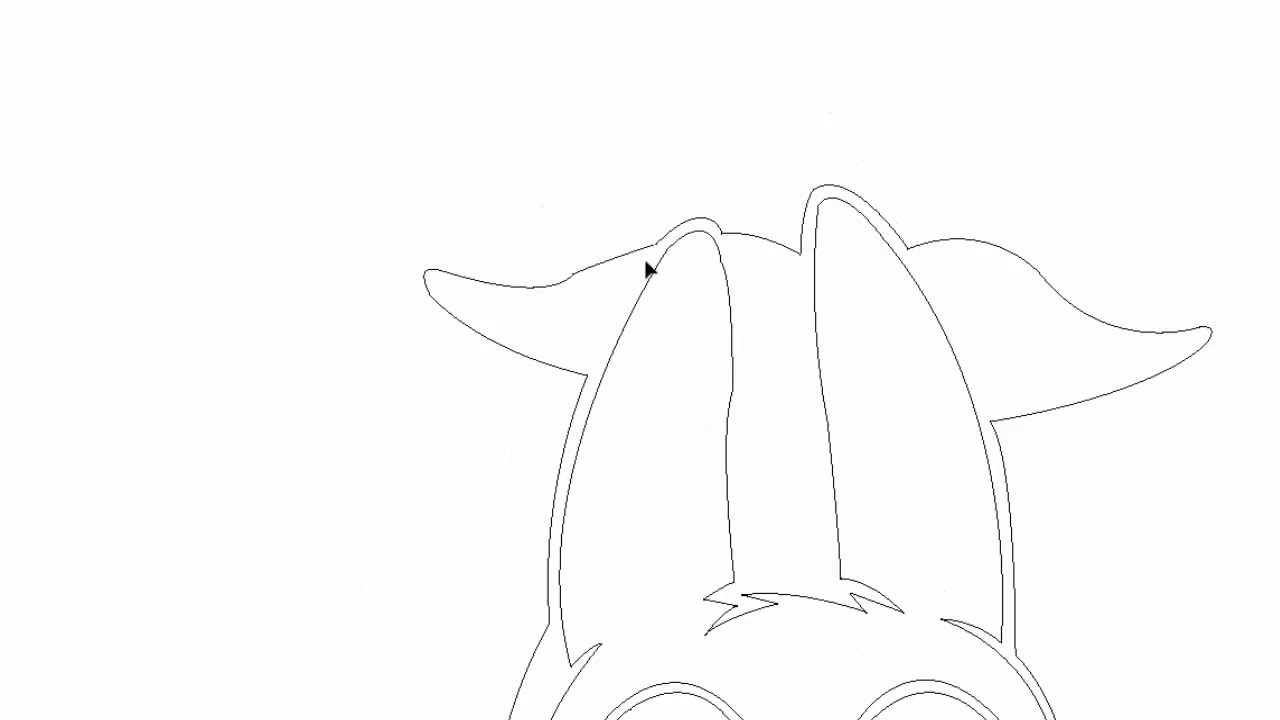
{"action": "left_click", "coordinate": [607, 331]}
{"action": "left_click_drag", "start_coordinate": [436, 283], "coordinate": [355, 217]}
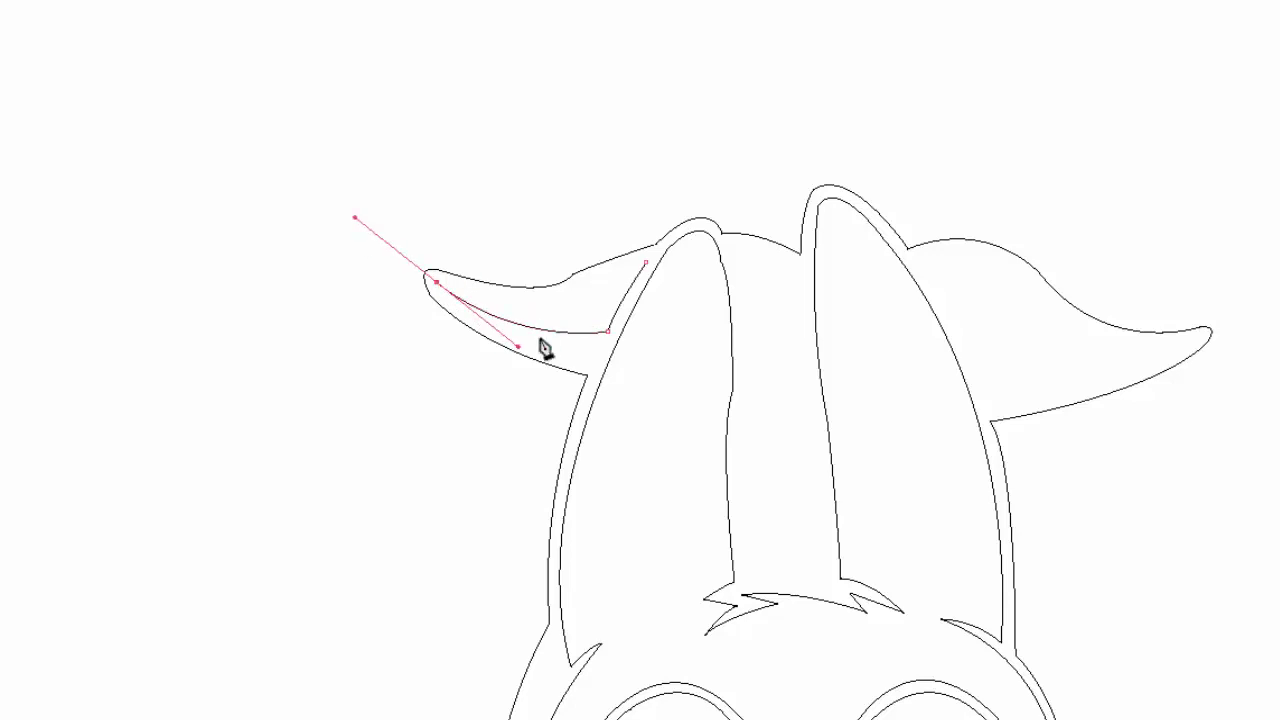
{"action": "left_click", "coordinate": [437, 285]}
{"action": "left_click_drag", "start_coordinate": [565, 292], "coordinate": [610, 268]}
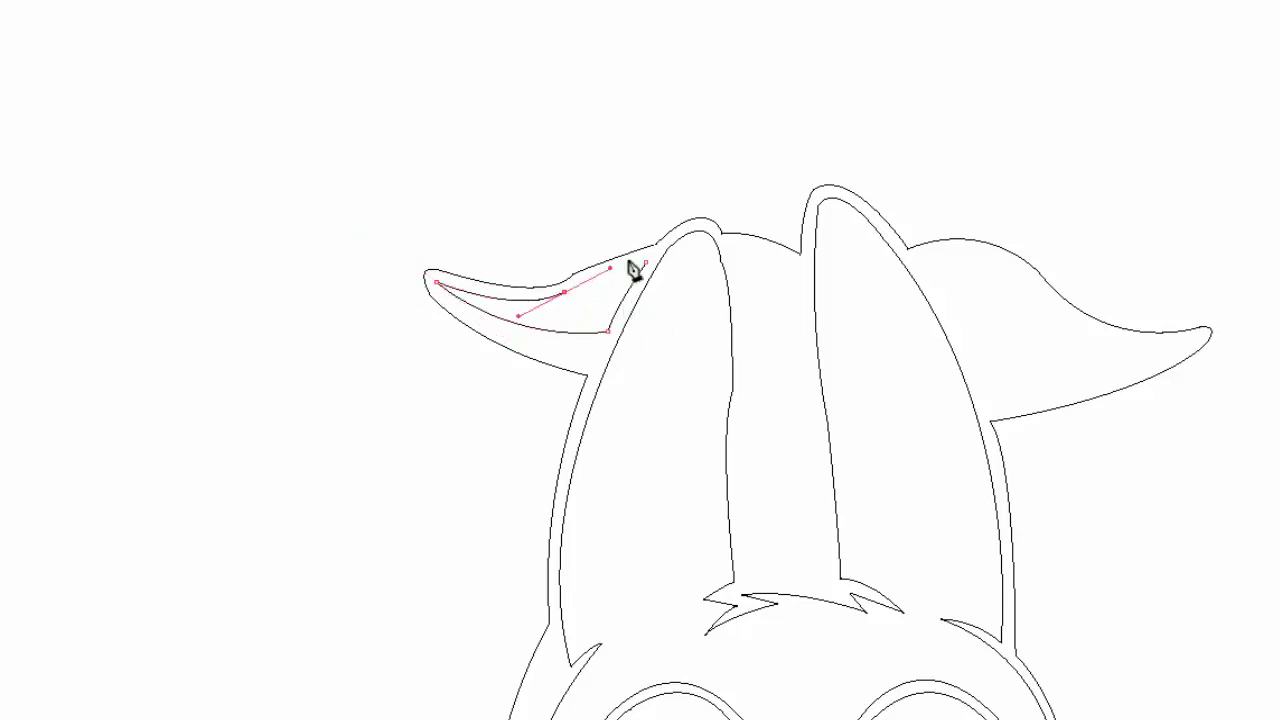
{"action": "left_click", "coordinate": [645, 262]}
{"action": "left_click", "coordinate": [607, 331]}
Add a thin closed sliver inside the left leaf.
{"action": "left_click", "coordinate": [440, 289]}
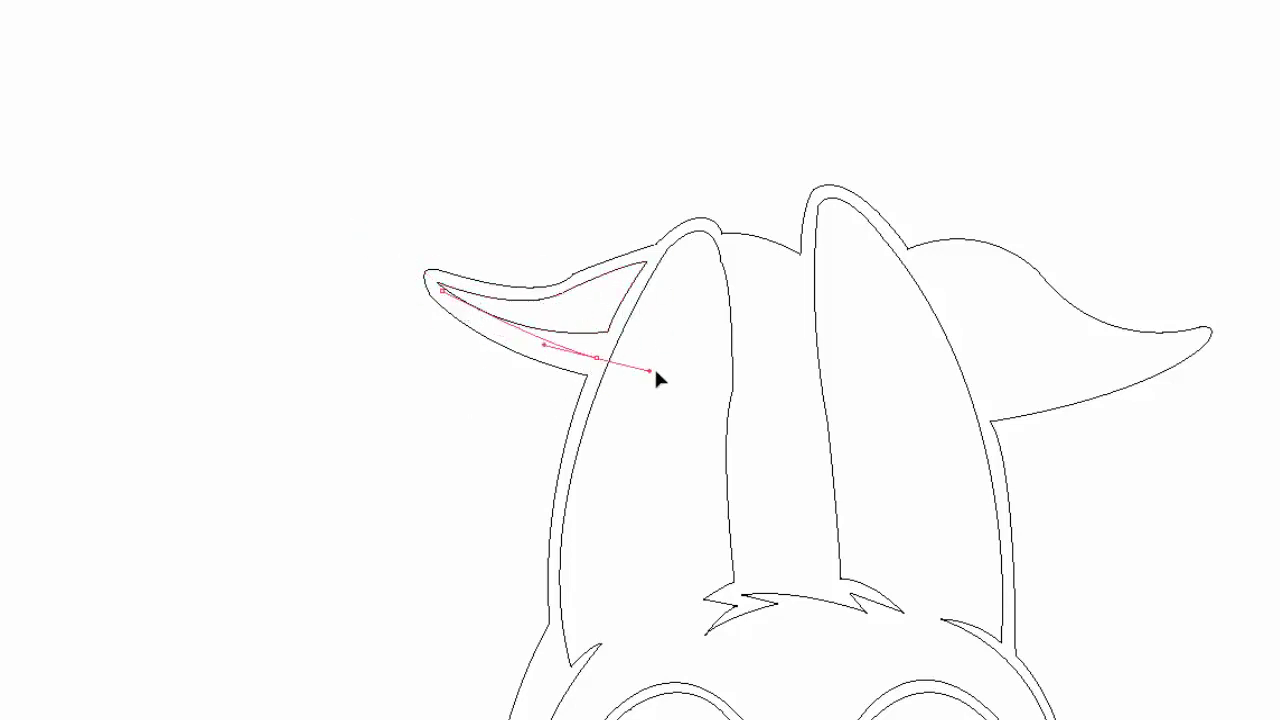
{"action": "left_click", "coordinate": [597, 364]}
{"action": "left_click", "coordinate": [592, 352]}
{"action": "left_click", "coordinate": [440, 289]}
{"action": "scroll", "coordinate": [903, 340], "scroll_direction": "down", "scroll_amount": 3}
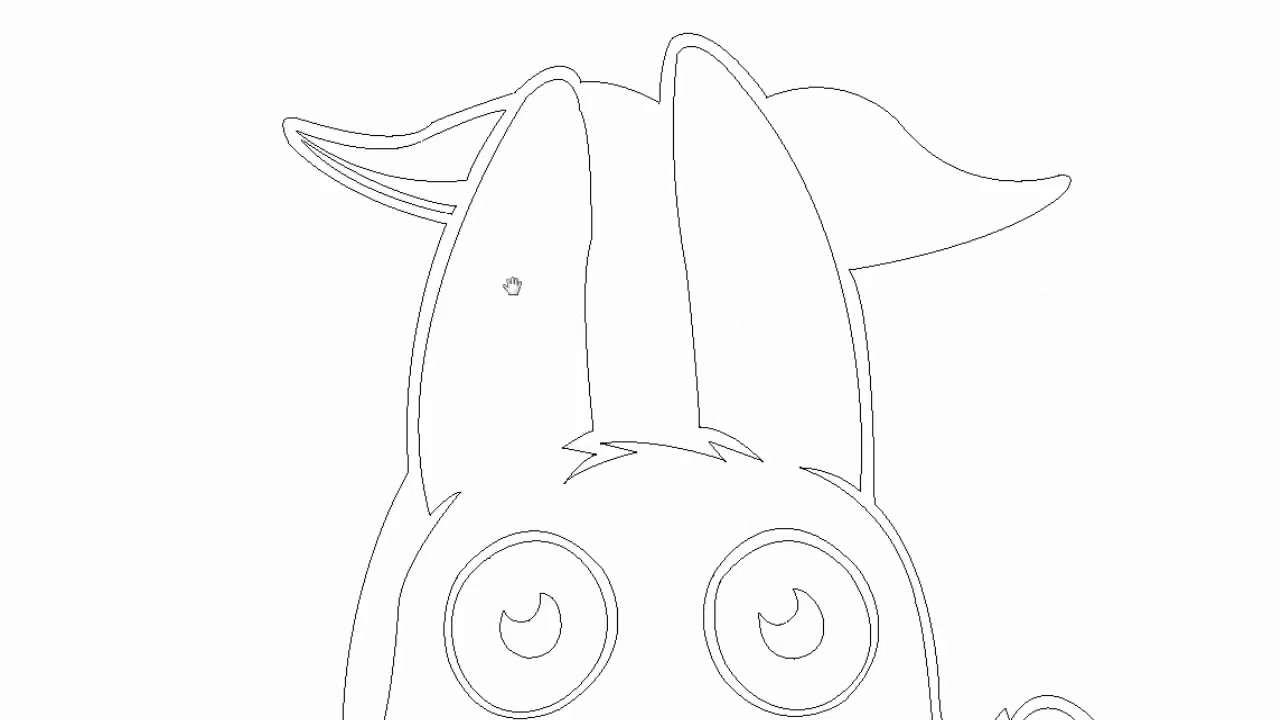
{"action": "scroll", "coordinate": [640, 260], "scroll_direction": "up", "scroll_amount": 2}
Draw a small closed shape and a slanted strip in the gap between the ears.
{"action": "left_click", "coordinate": [634, 211]}
{"action": "left_click", "coordinate": [710, 272]}
{"action": "left_click", "coordinate": [709, 236]}
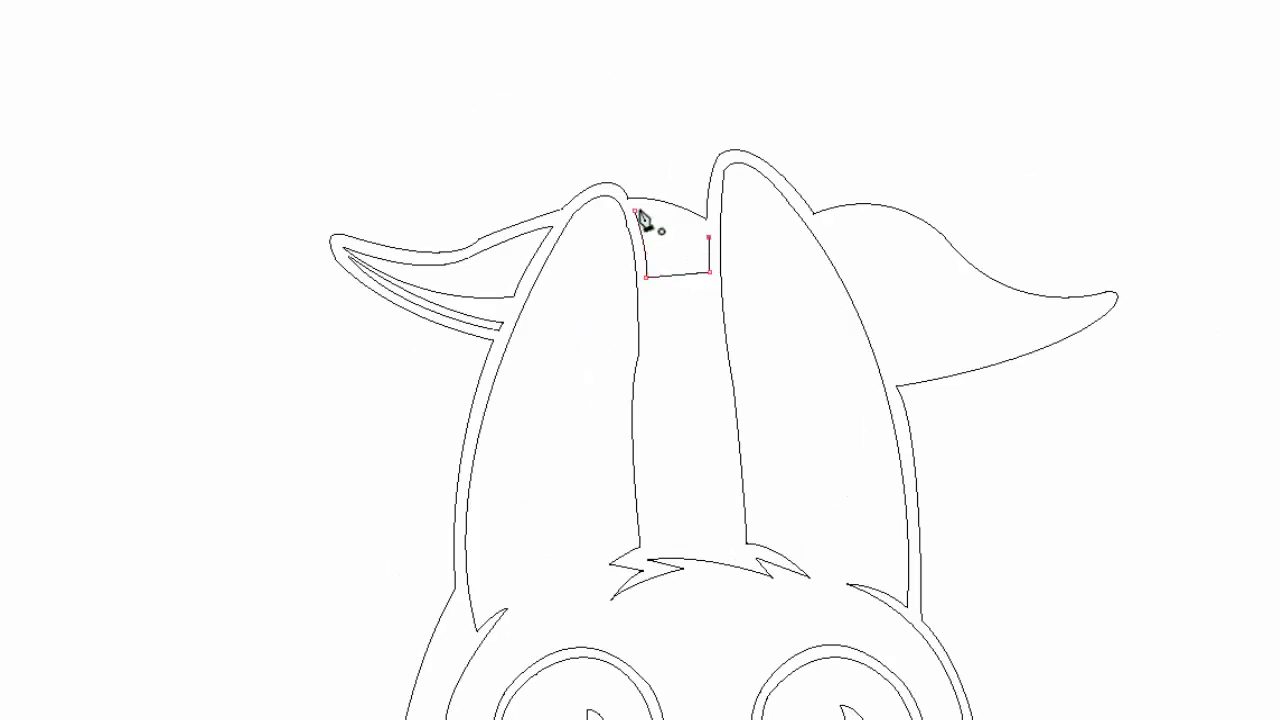
{"action": "left_click", "coordinate": [634, 211]}
{"action": "scroll", "coordinate": [560, 260], "scroll_direction": "down", "scroll_amount": 3}
{"action": "scroll", "coordinate": [560, 260], "scroll_direction": "right", "scroll_amount": 3}
{"action": "left_click", "coordinate": [604, 205]}
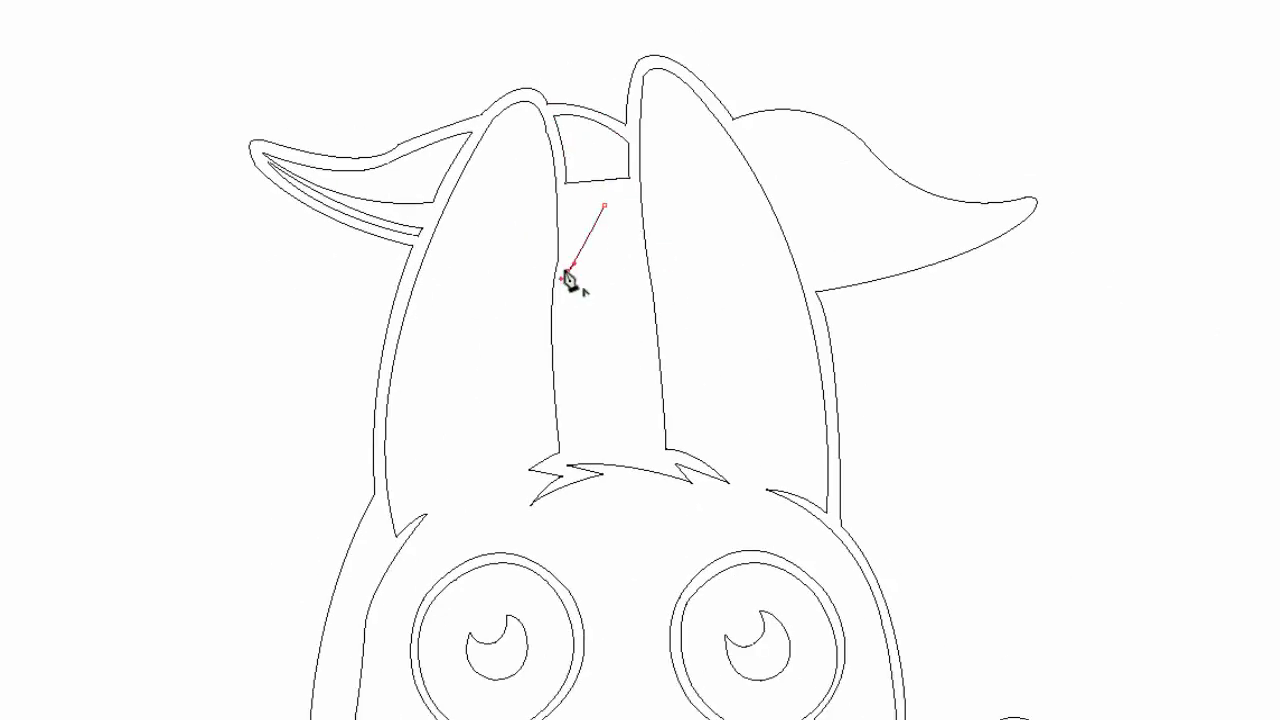
{"action": "left_click", "coordinate": [567, 271]}
{"action": "left_click", "coordinate": [566, 327]}
{"action": "left_click", "coordinate": [634, 221]}
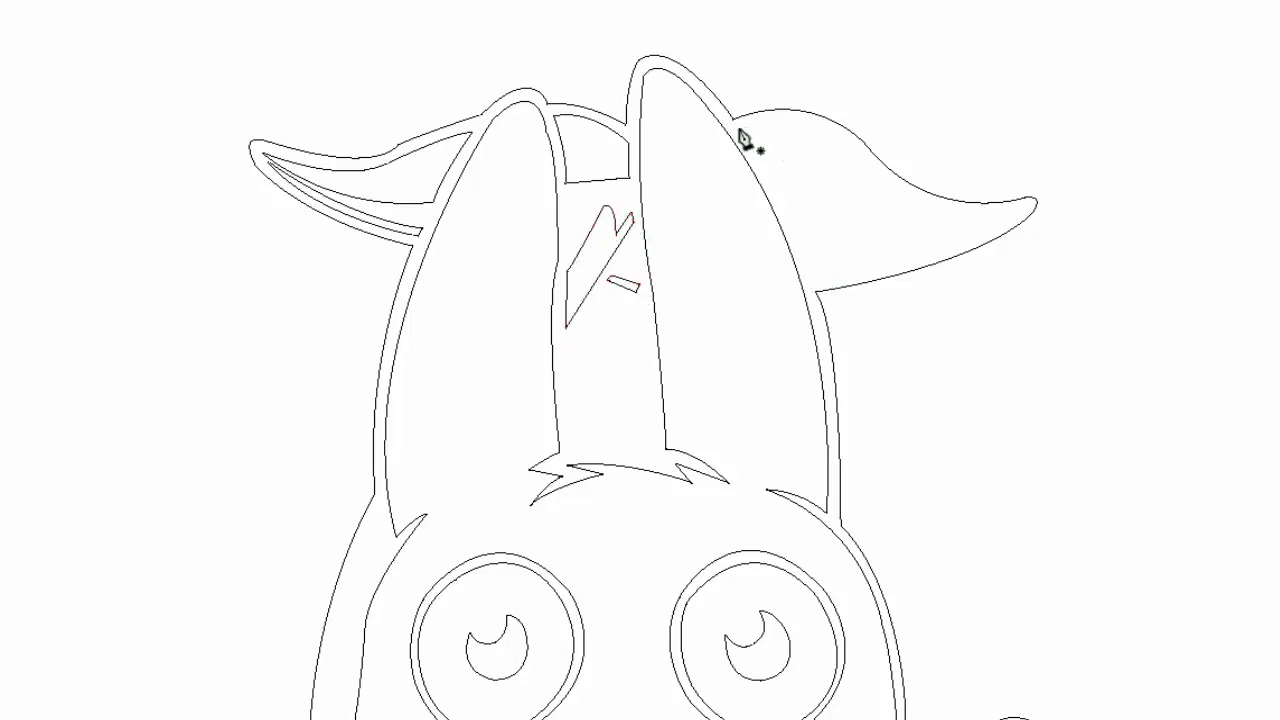
Draw a closed inner shape inside the right leaf.
{"action": "left_click_drag", "start_coordinate": [779, 203], "coordinate": [777, 222]}
{"action": "left_click_drag", "start_coordinate": [886, 248], "coordinate": [900, 250]}
{"action": "left_click_drag", "start_coordinate": [1016, 212], "coordinate": [1037, 217]}
{"action": "left_click_drag", "start_coordinate": [878, 173], "coordinate": [925, 220]}
{"action": "left_click", "coordinate": [738, 128]}
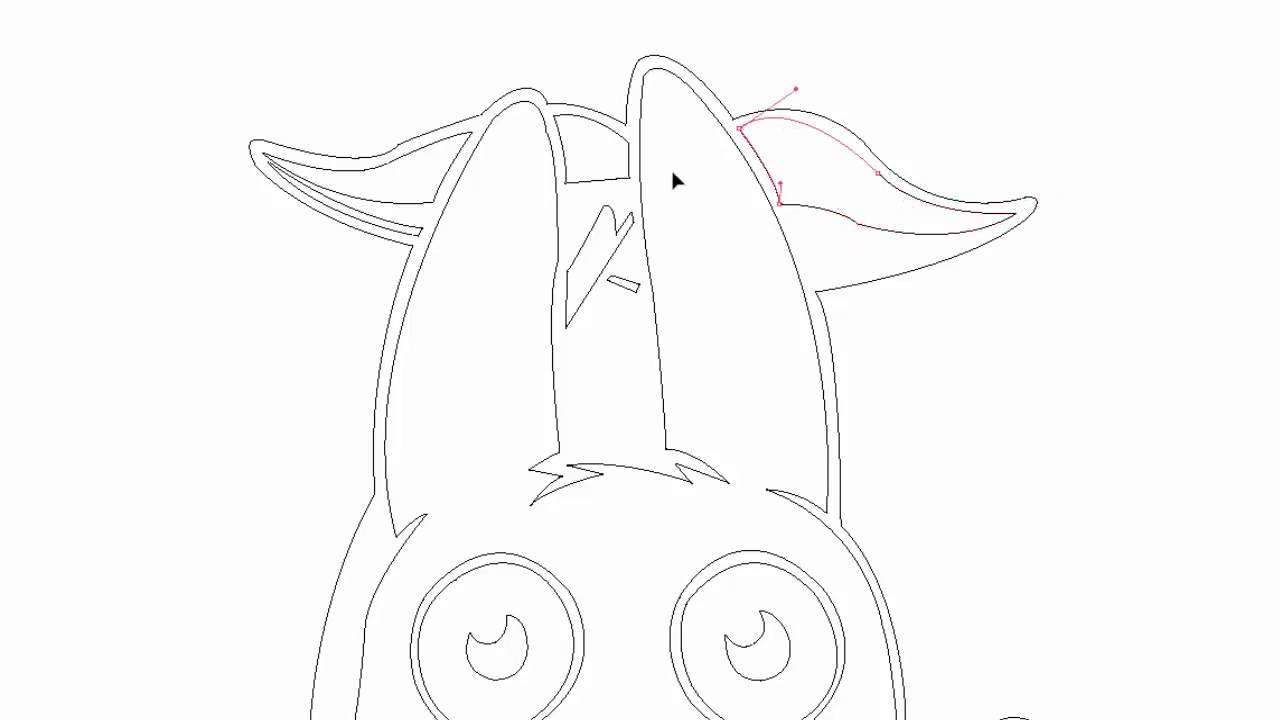
Add a small closed wedge under the right leaf.
{"action": "left_click", "coordinate": [809, 271]}
{"action": "left_click", "coordinate": [884, 266]}
{"action": "left_click", "coordinate": [809, 284]}
{"action": "left_click", "coordinate": [809, 272]}
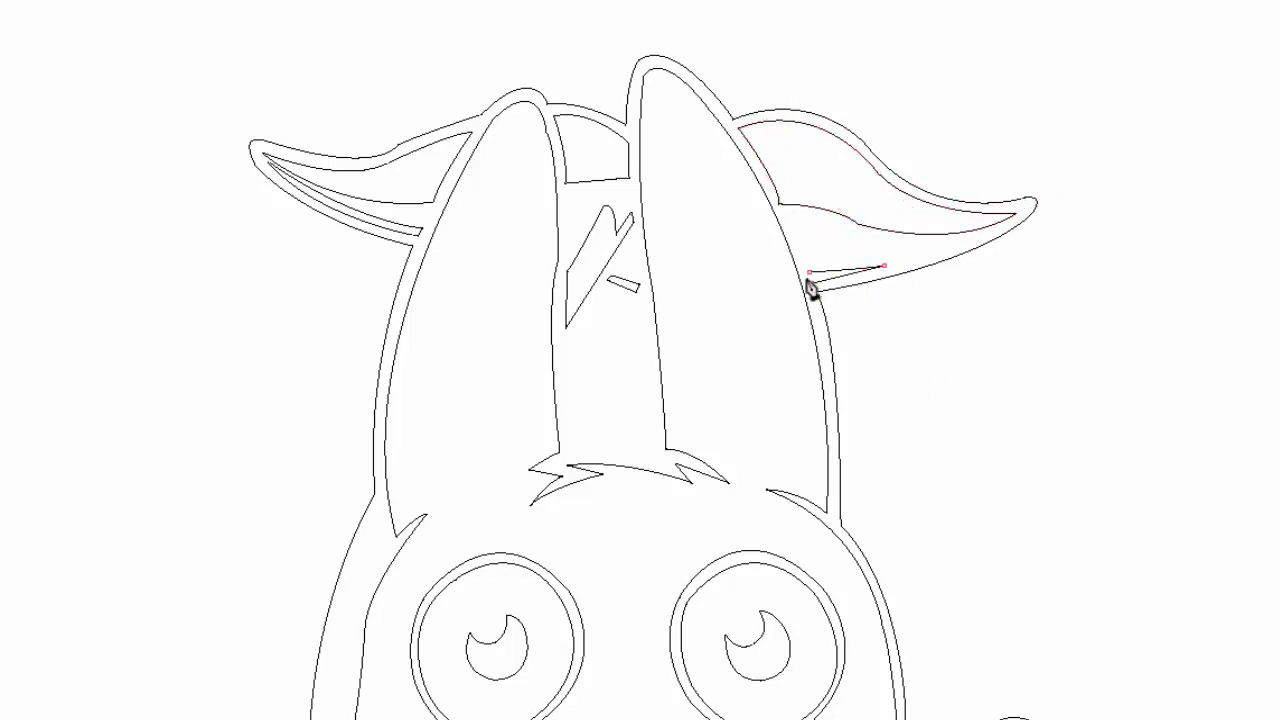
{"action": "scroll", "coordinate": [260, 371], "scroll_direction": "down", "scroll_amount": 5}
{"action": "scroll", "coordinate": [229, 294], "scroll_direction": "down", "scroll_amount": 2}
Draw a closed strip along the left body edge down toward the paw.
{"action": "left_click", "coordinate": [458, 181]}
{"action": "left_click", "coordinate": [468, 216]}
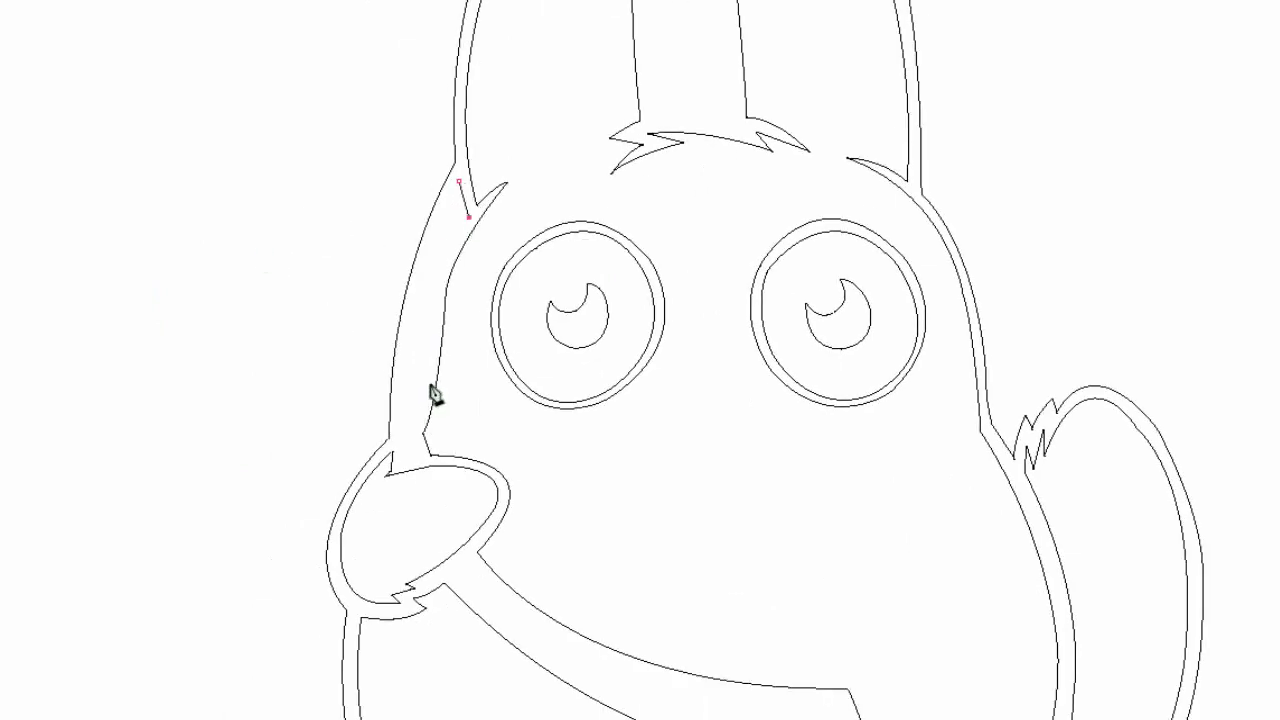
{"action": "left_click_drag", "start_coordinate": [428, 392], "coordinate": [428, 428]}
{"action": "left_click", "coordinate": [422, 408]}
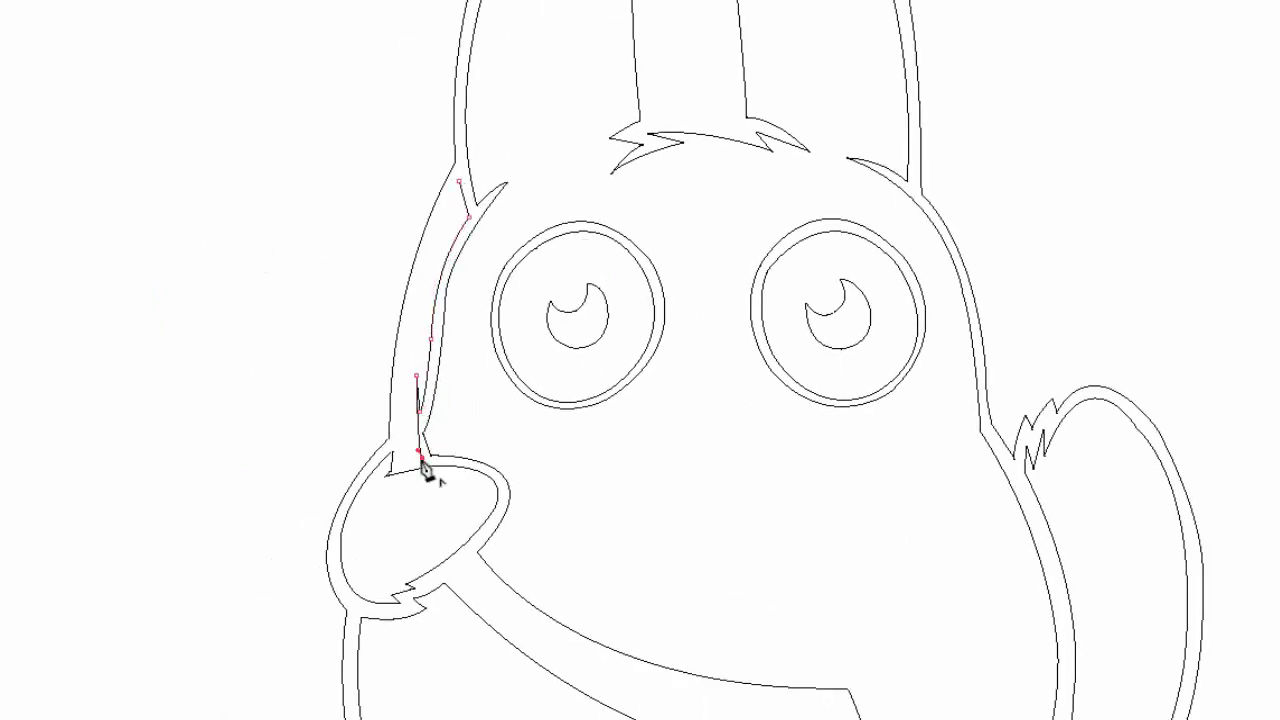
{"action": "left_click", "coordinate": [458, 181]}
Draw a highlight strip along the stick with a curled tip at its end.
{"action": "left_click_drag", "start_coordinate": [657, 458], "coordinate": [463, 62]}
{"action": "left_click_drag", "start_coordinate": [530, 292], "coordinate": [409, 280]}
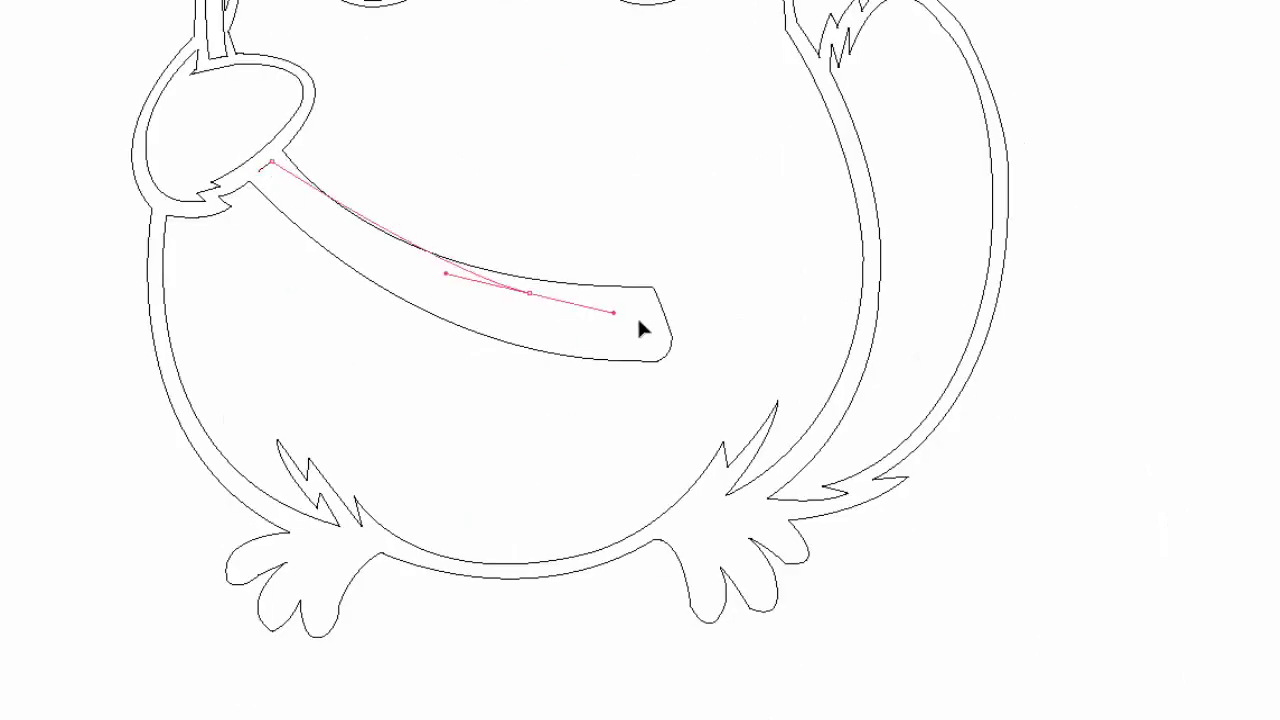
{"action": "left_click_drag", "start_coordinate": [651, 301], "coordinate": [743, 271]}
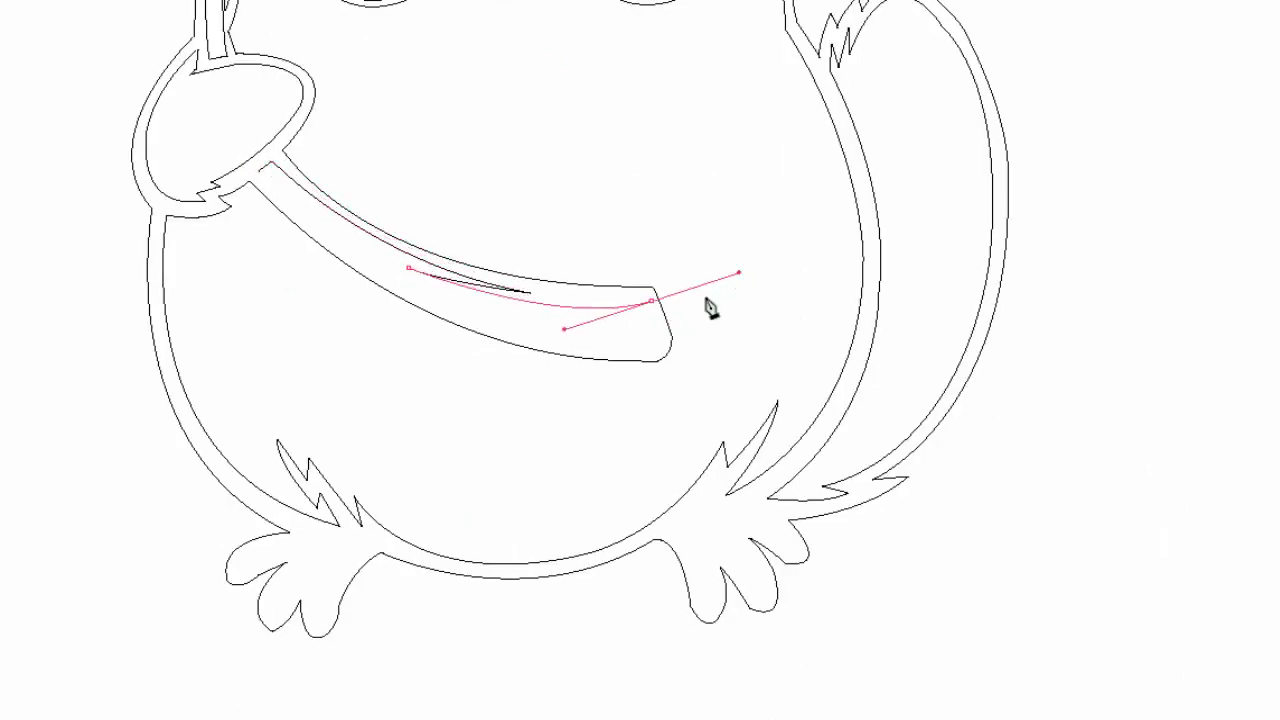
{"action": "left_click_drag", "start_coordinate": [653, 345], "coordinate": [670, 345]}
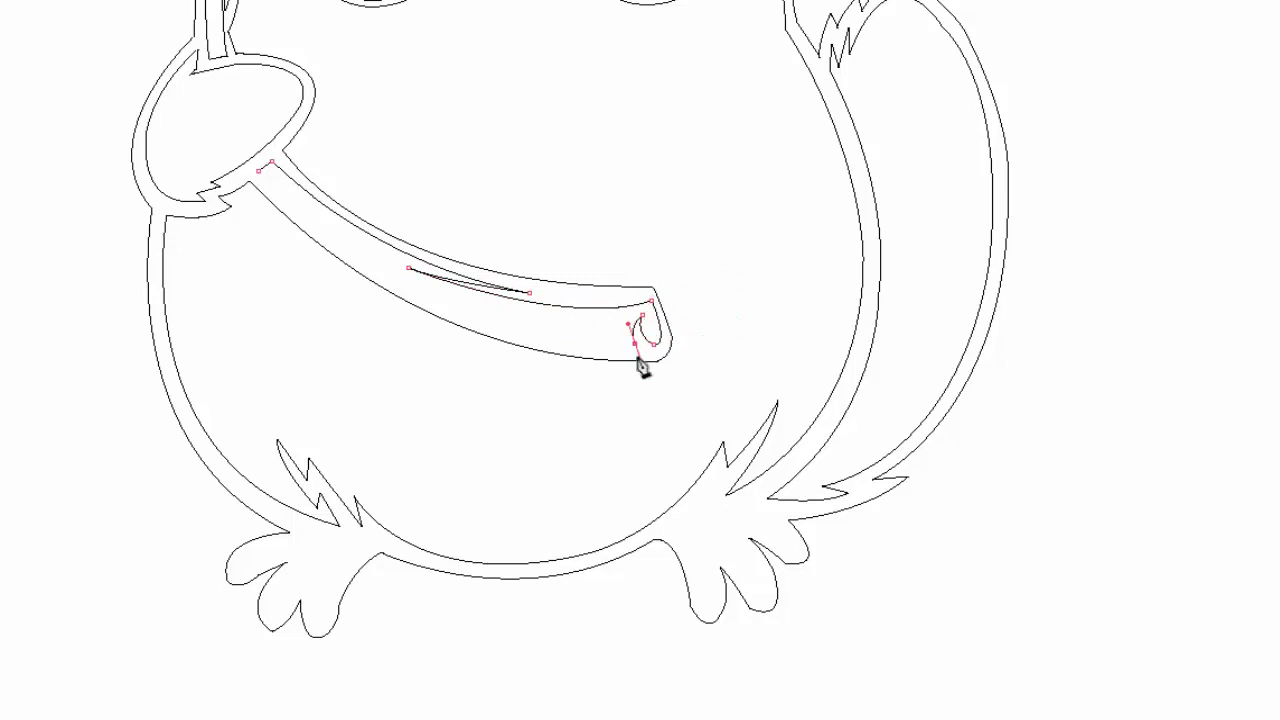
{"action": "left_click_drag", "start_coordinate": [259, 171], "coordinate": [424, 359]}
{"action": "scroll", "coordinate": [150, 300], "scroll_direction": "up", "scroll_amount": 5}
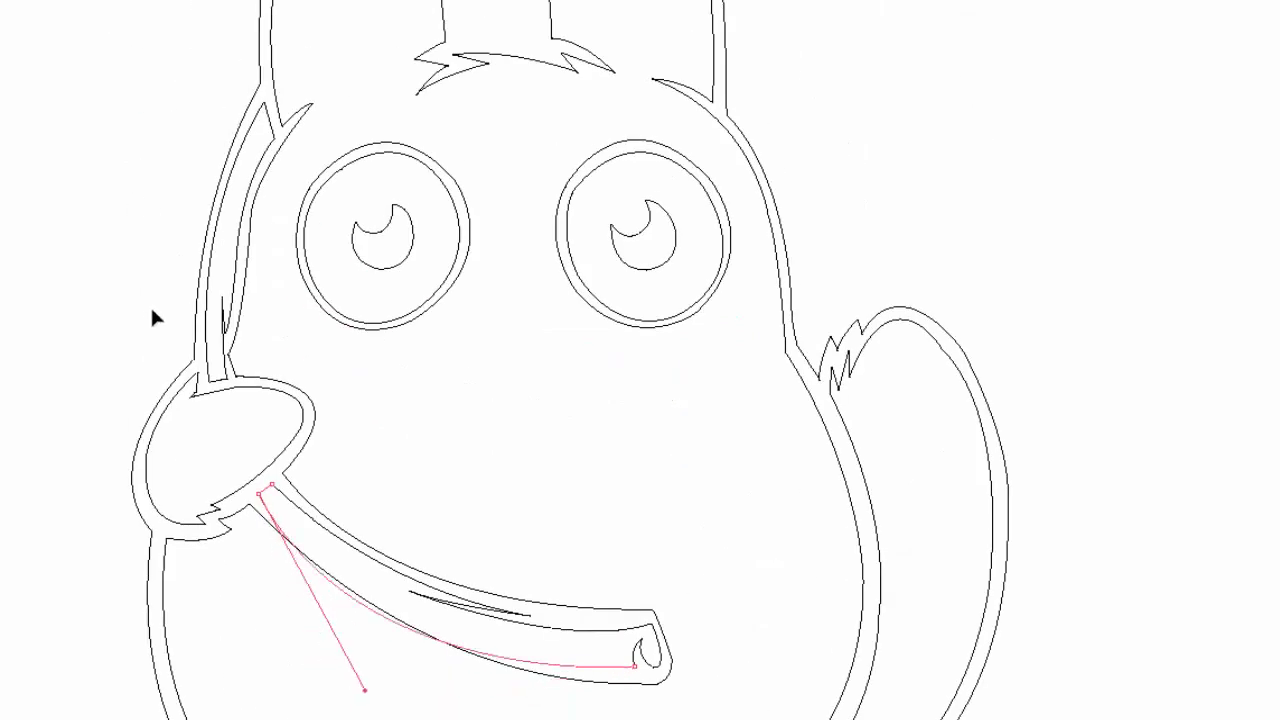
{"action": "left_click", "coordinate": [305, 340], "text": "ctrl"}
Add a fur spike and fur line on the lower belly, then zoom out to the whole character.
{"action": "scroll", "coordinate": [305, 340], "scroll_direction": "down", "scroll_amount": 5}
{"action": "scroll", "coordinate": [350, 357], "scroll_direction": "down", "scroll_amount": 3}
{"action": "left_click", "coordinate": [360, 318]}
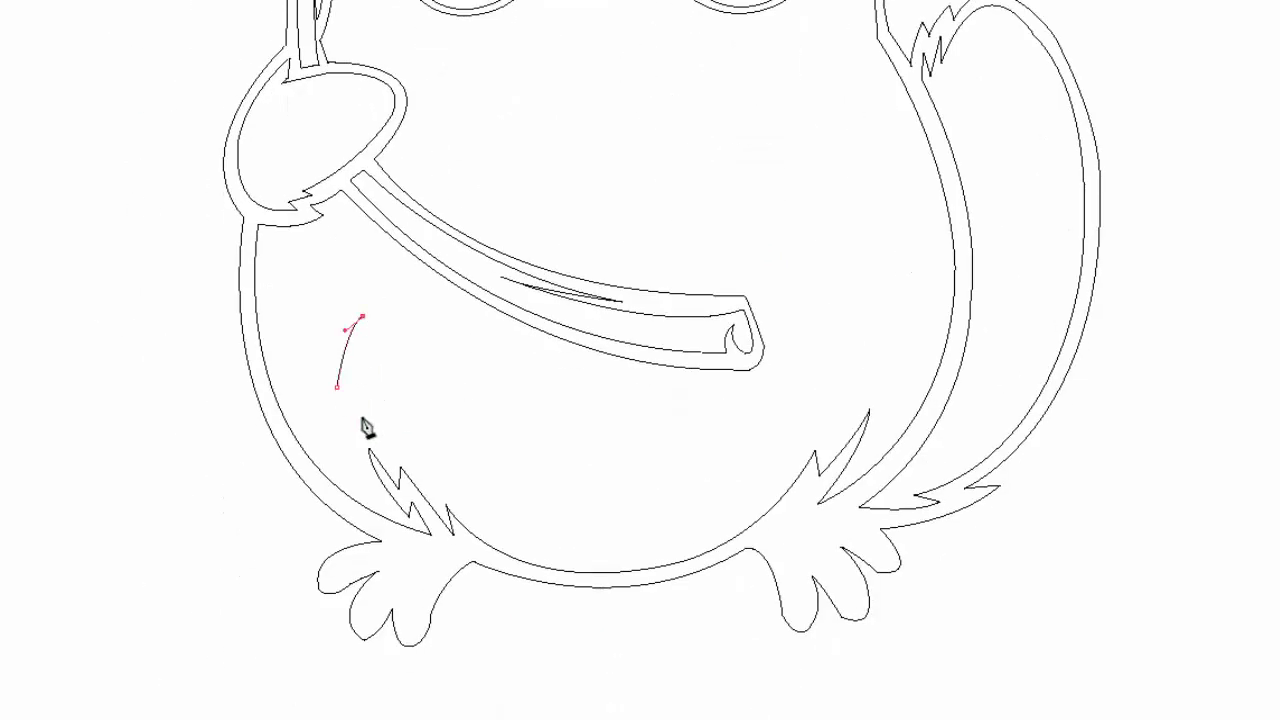
{"action": "left_click_drag", "start_coordinate": [358, 425], "coordinate": [378, 483]}
{"action": "left_click", "coordinate": [337, 387]}
{"action": "left_click", "coordinate": [341, 410]}
{"action": "left_click", "coordinate": [661, 204], "text": "ctrl"}
{"action": "scroll", "coordinate": [661, 204], "scroll_direction": "up", "scroll_amount": 3}
{"action": "scroll", "coordinate": [500, 400], "scroll_direction": "down", "scroll_amount": 2}
{"action": "scroll", "coordinate": [393, 467], "scroll_direction": "down", "scroll_amount": 2}
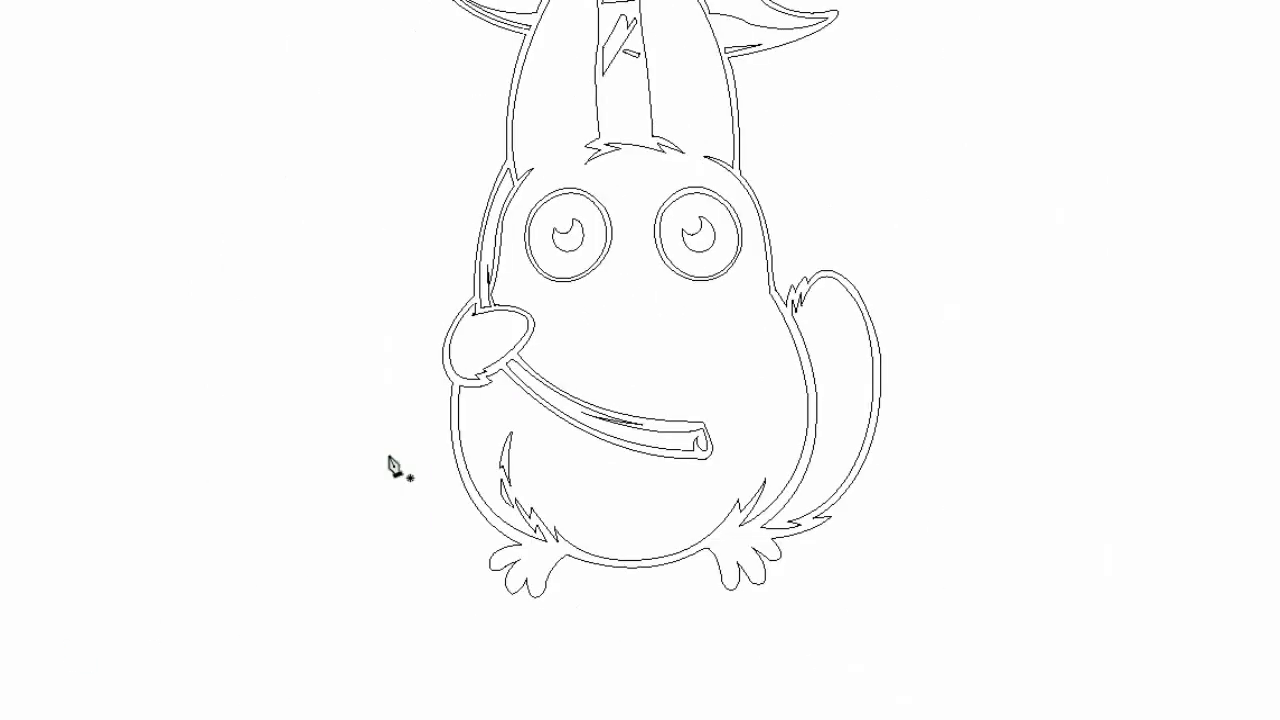
{"action": "scroll", "coordinate": [393, 467], "scroll_direction": "up", "scroll_amount": 2}
{"action": "scroll", "coordinate": [1050, 402], "scroll_direction": "up", "scroll_amount": 1}
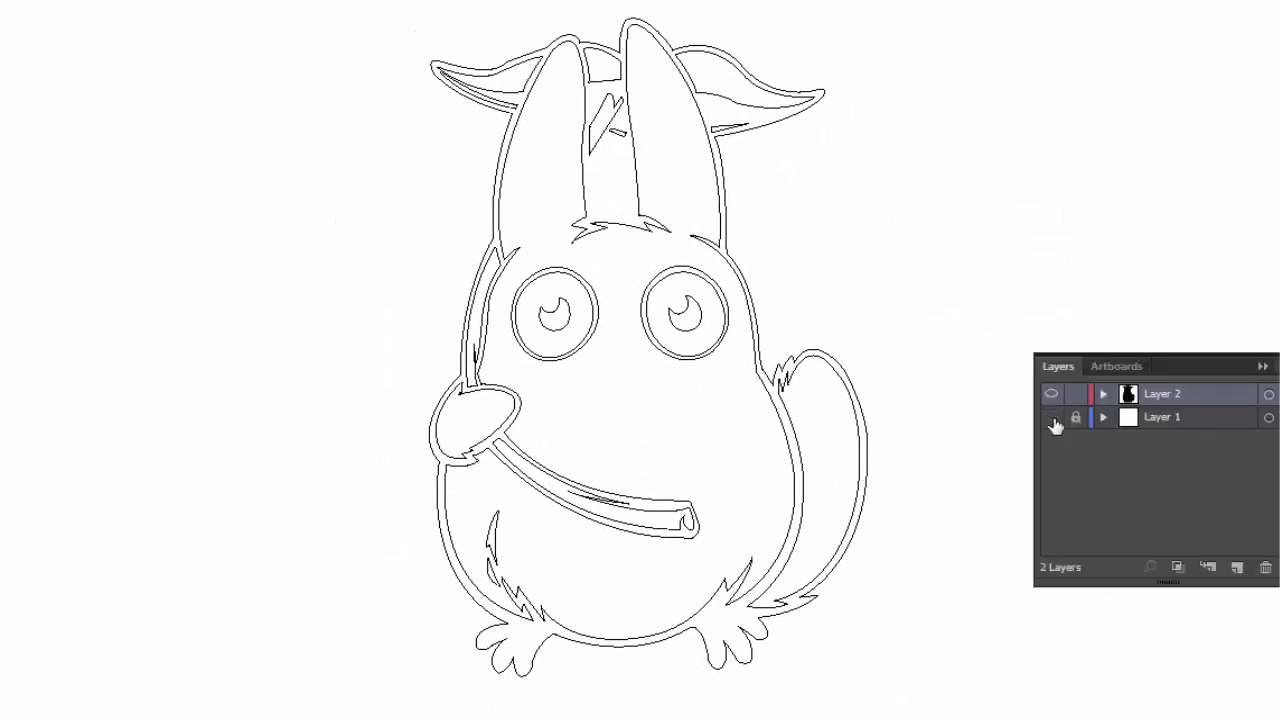
Marquee-select all of the character's outlines.
{"action": "mouse_move", "coordinate": [404, 14]}
{"action": "left_mouse_down"}
{"action": "mouse_move", "coordinate": [731, 343]}
{"action": "mouse_move", "coordinate": [872, 672]}
{"action": "left_mouse_up"}
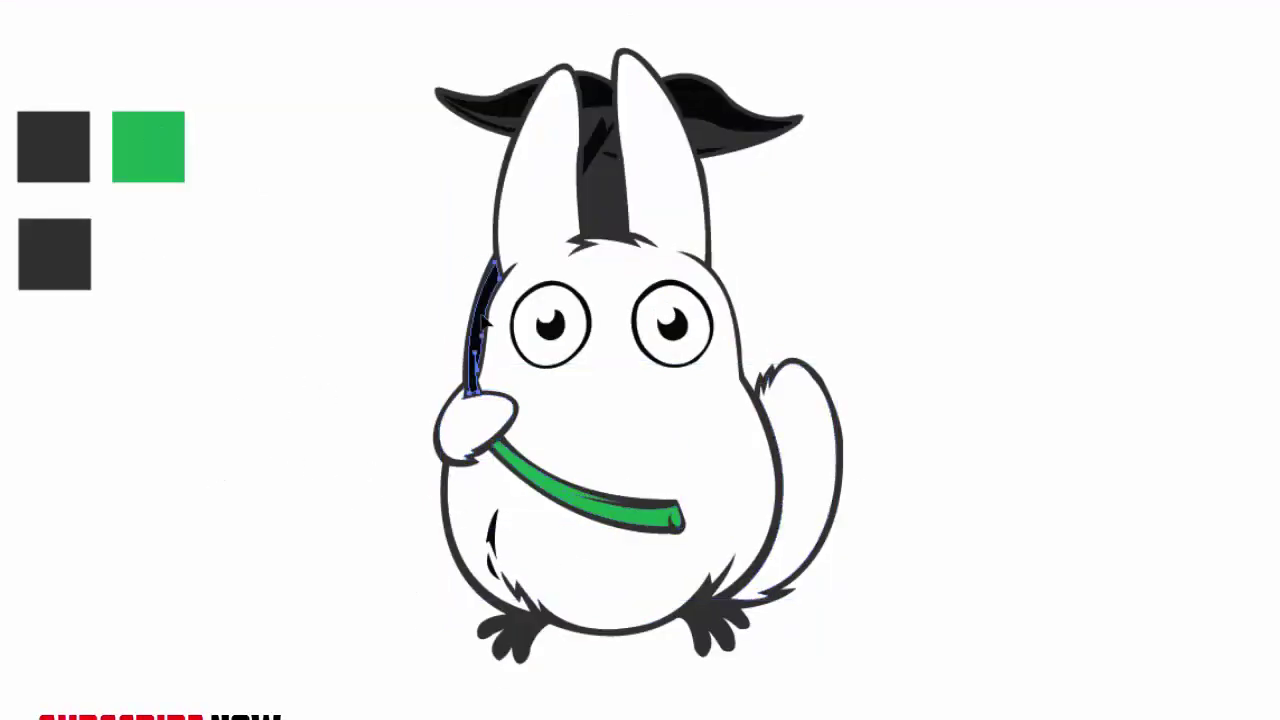
Select the dark leaf shapes on the head and the small dark stroke on the belly.
{"action": "left_click", "coordinate": [527, 108]}
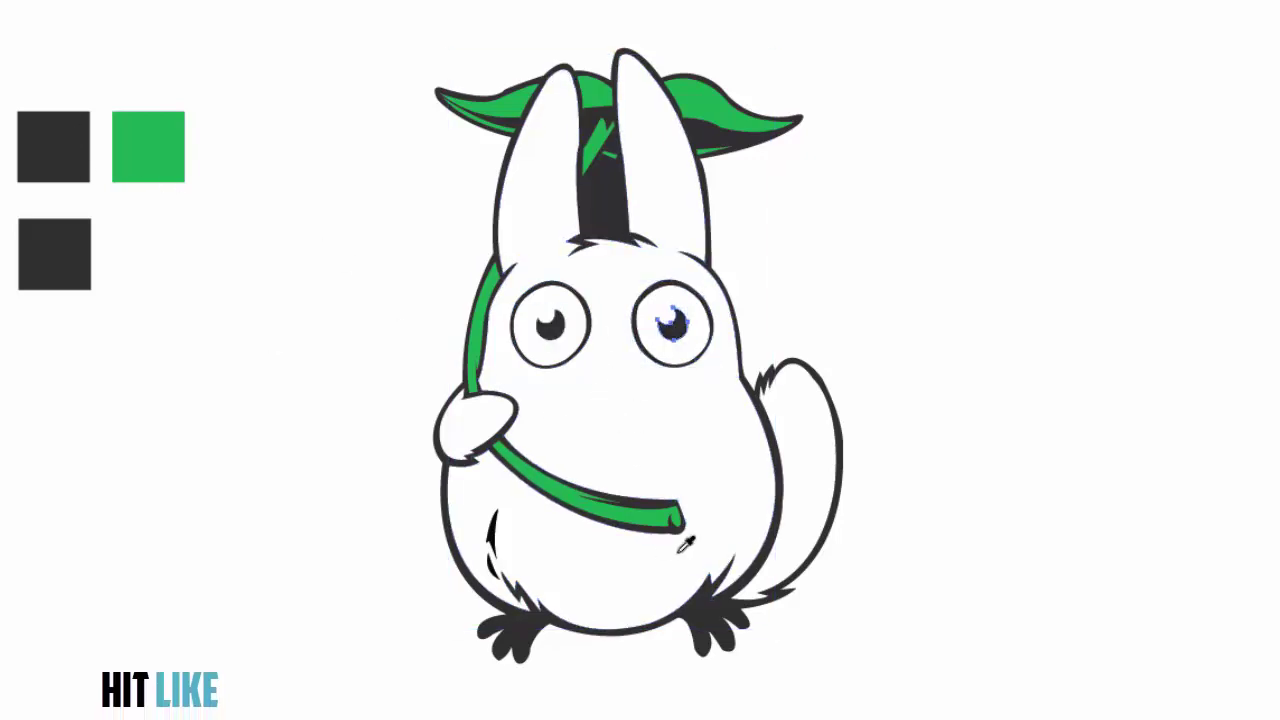
{"action": "left_click", "coordinate": [490, 535]}
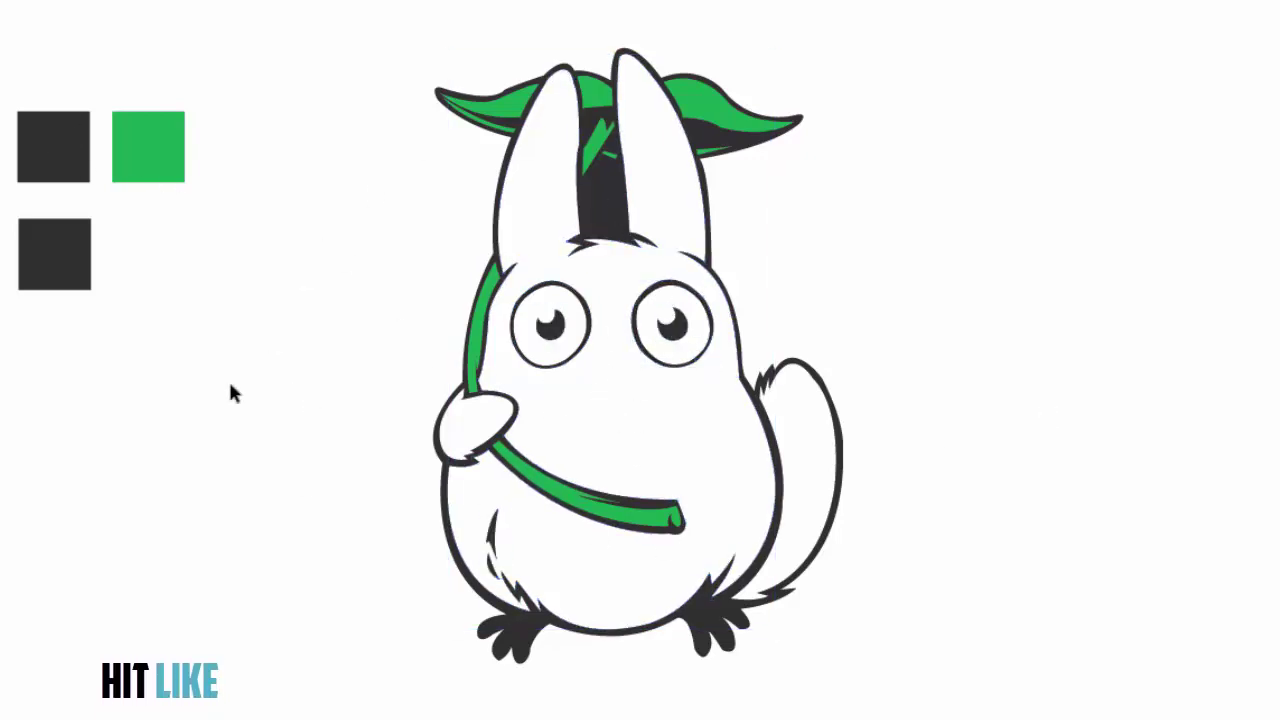